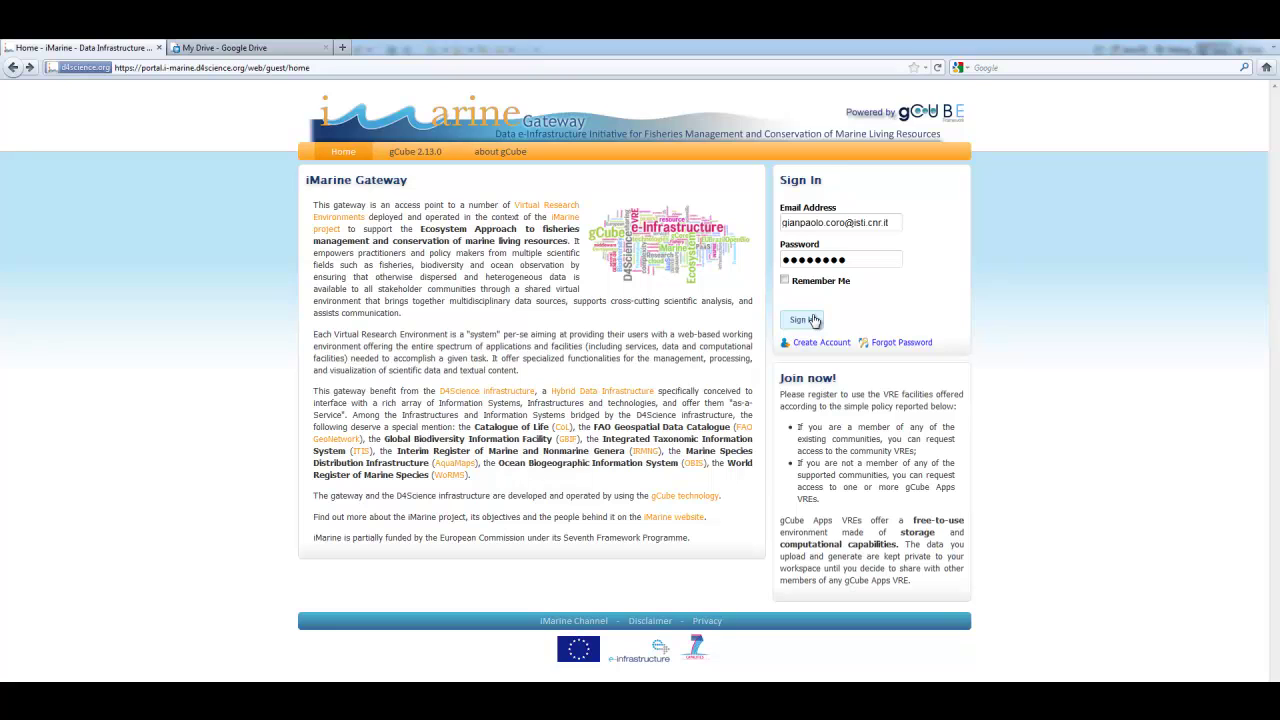
Step: Sign in and open the experiment execution section of the Statistical Manager in the ScalableDataMining environment
left_click(803, 319)
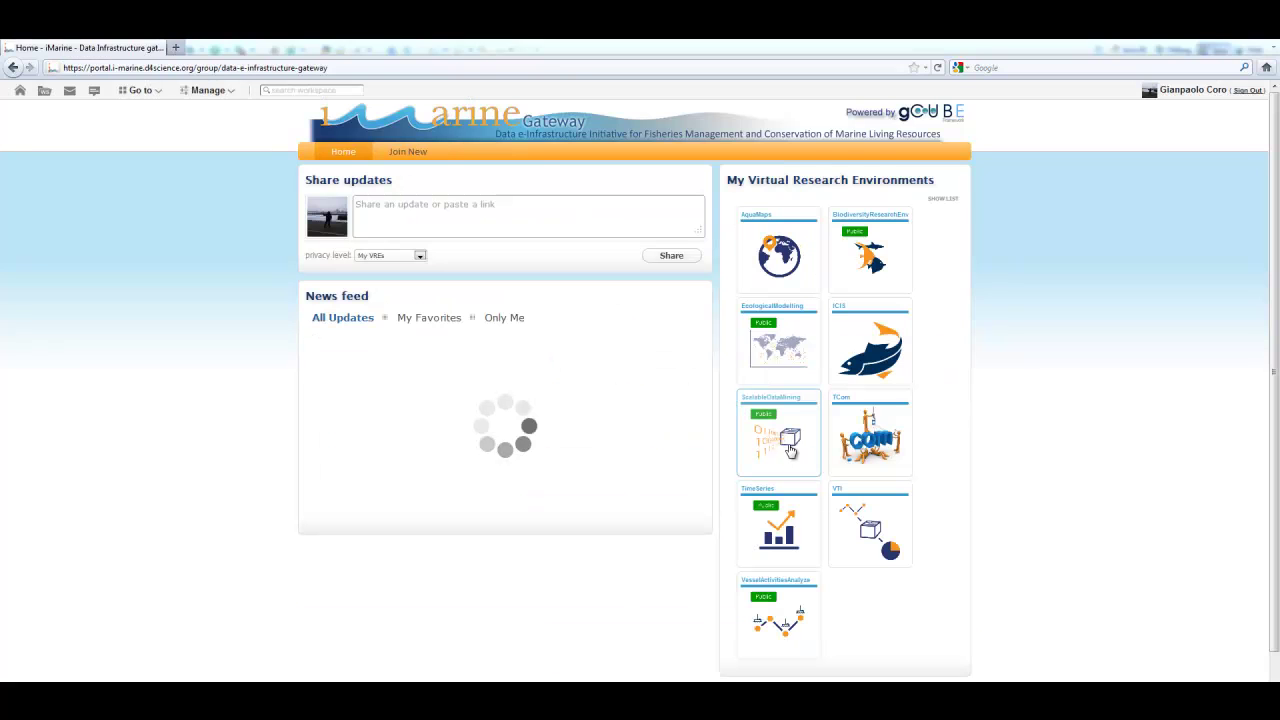
left_click(790, 450)
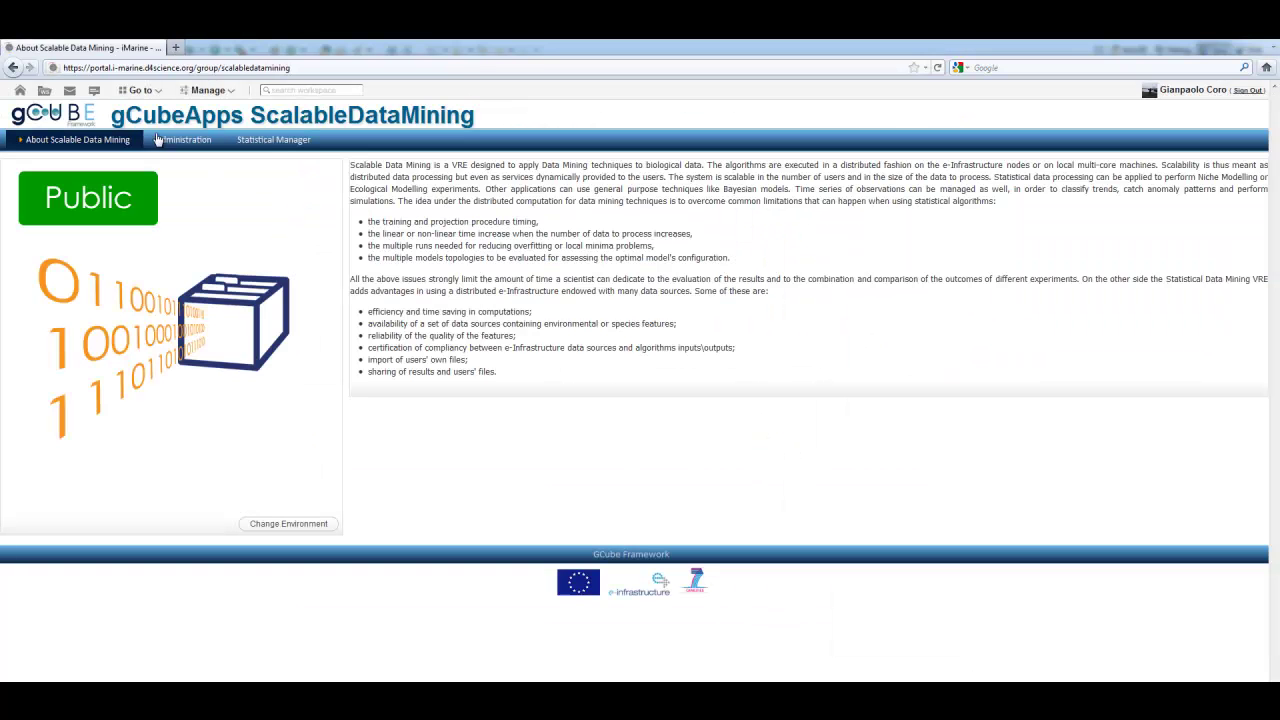
left_click(242, 141)
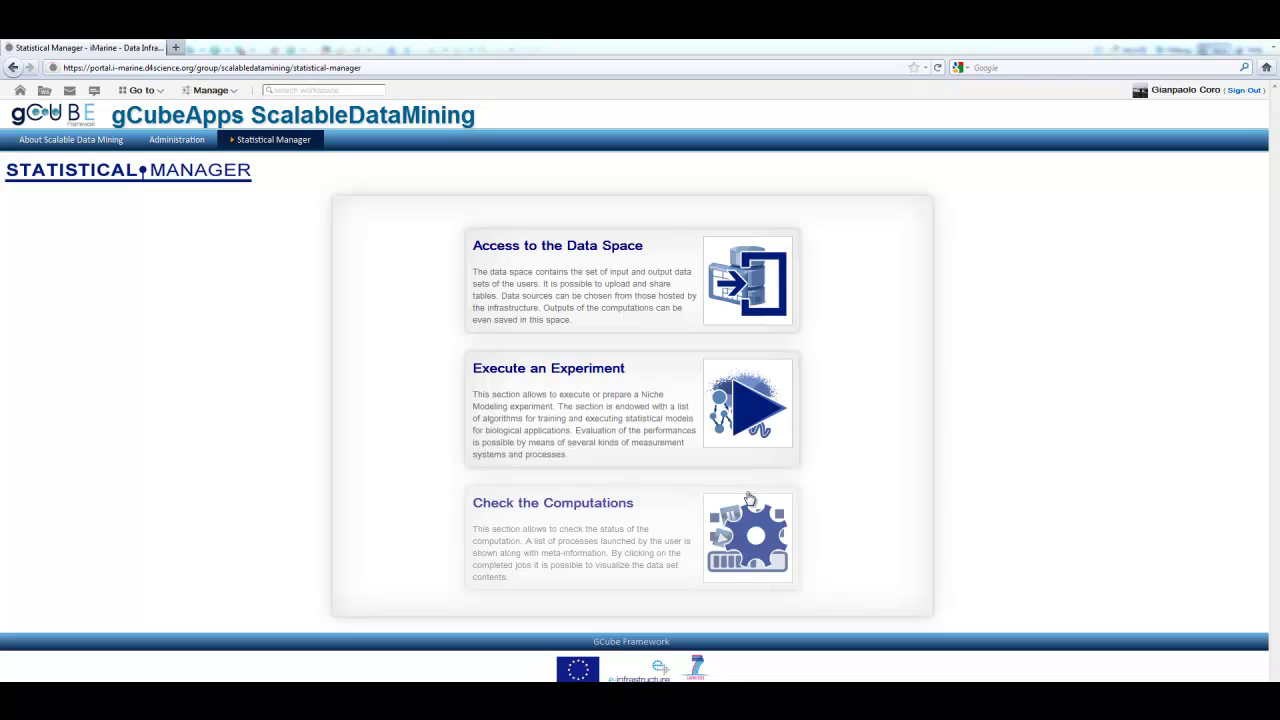
left_click(663, 391)
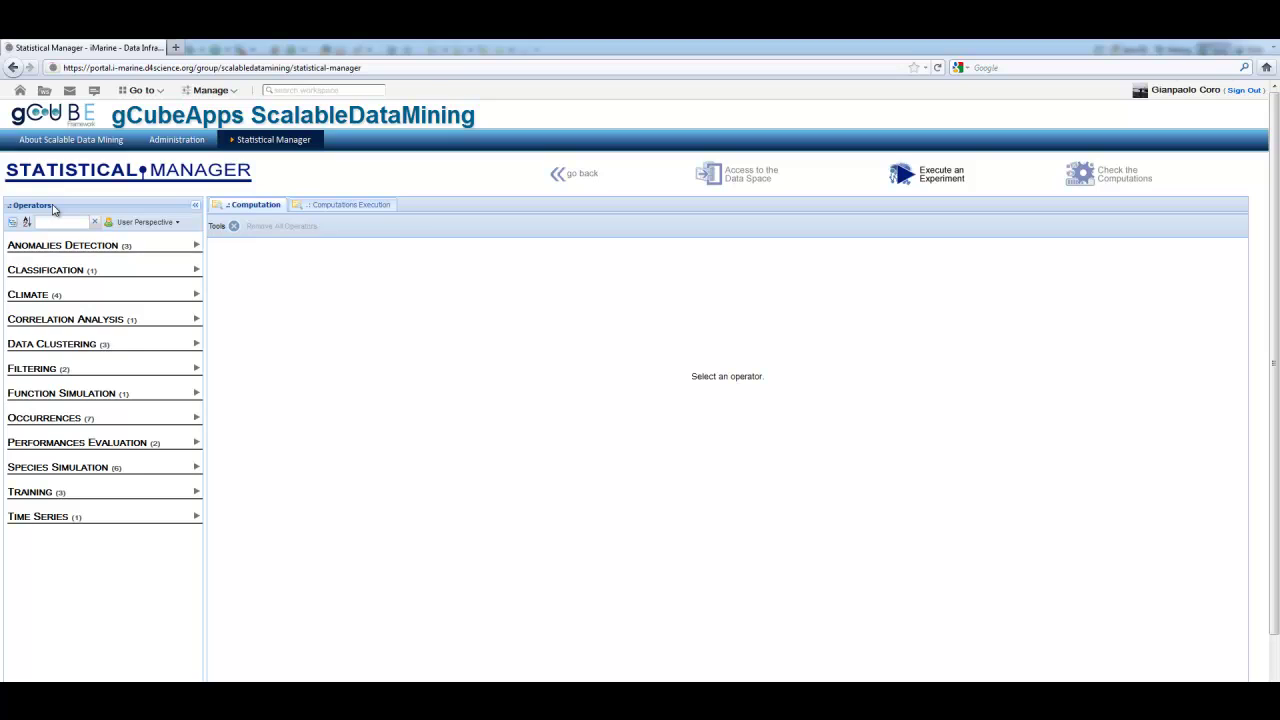
Step: Open the Feed Forward Ann operator from the Training category
mouse_move(78, 250)
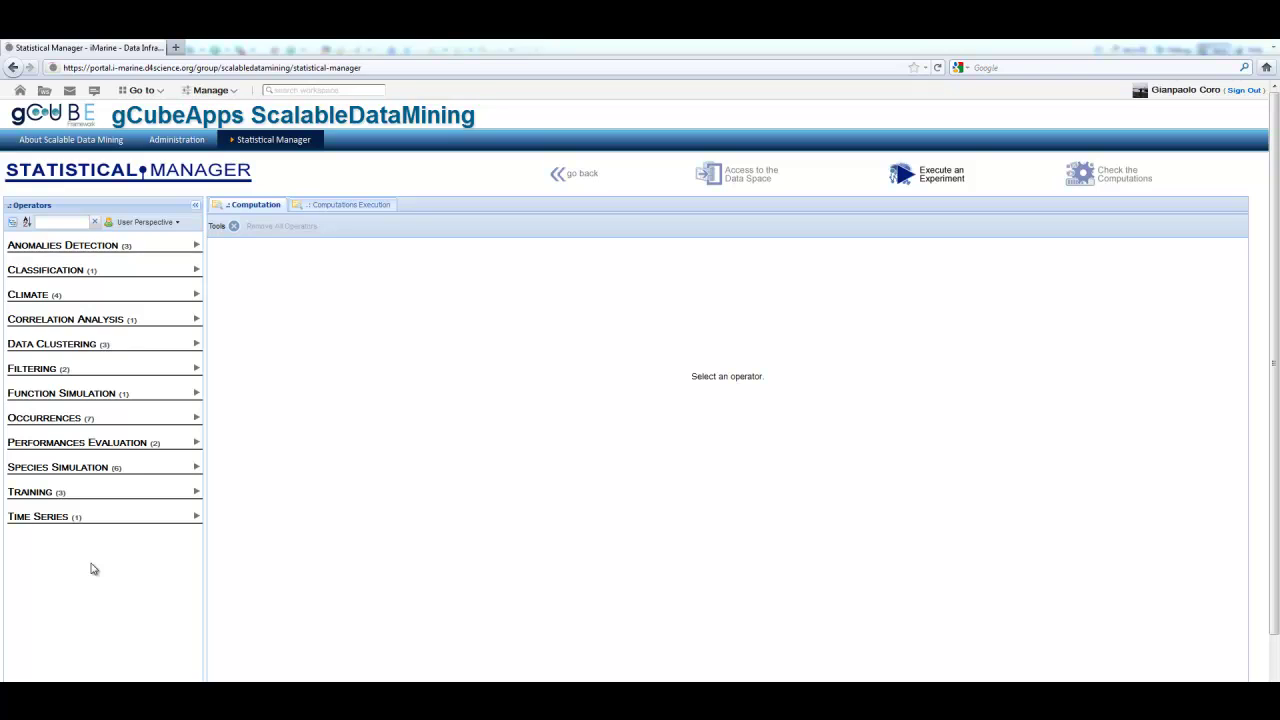
left_click(40, 491)
left_click(191, 551)
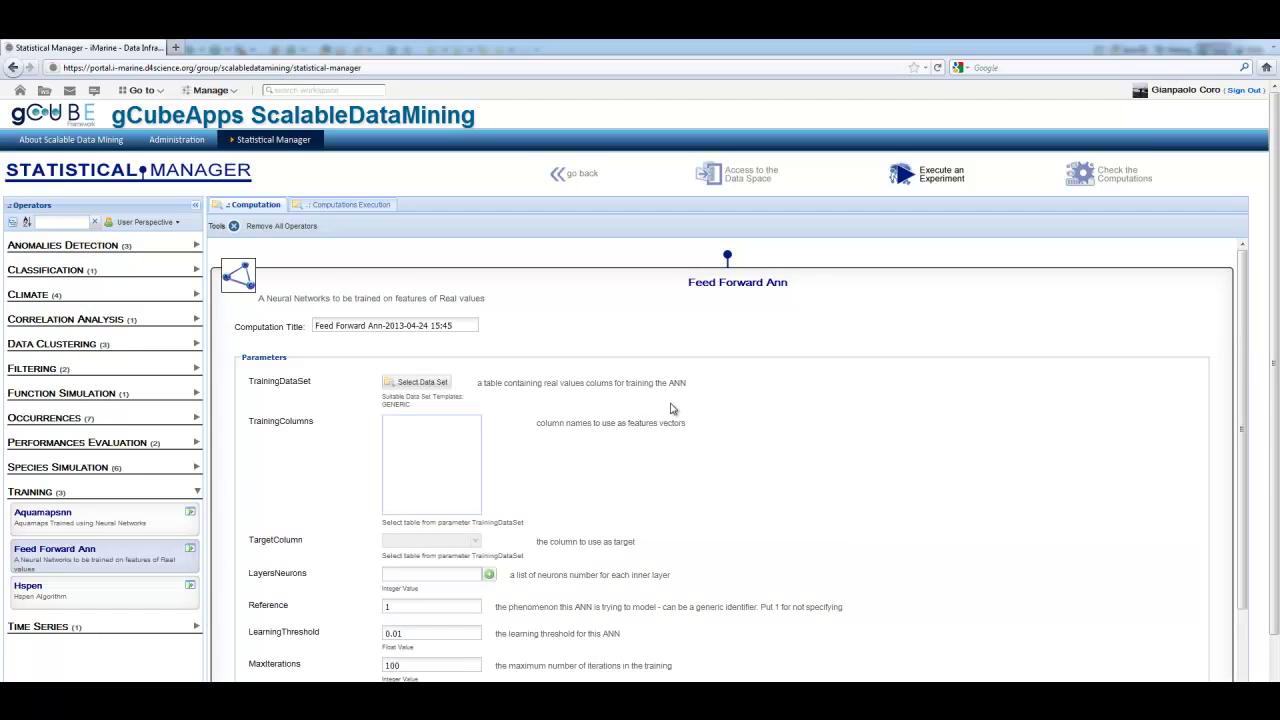
Step: Choose AND PORT as the training data set and review its rows
left_click(410, 383)
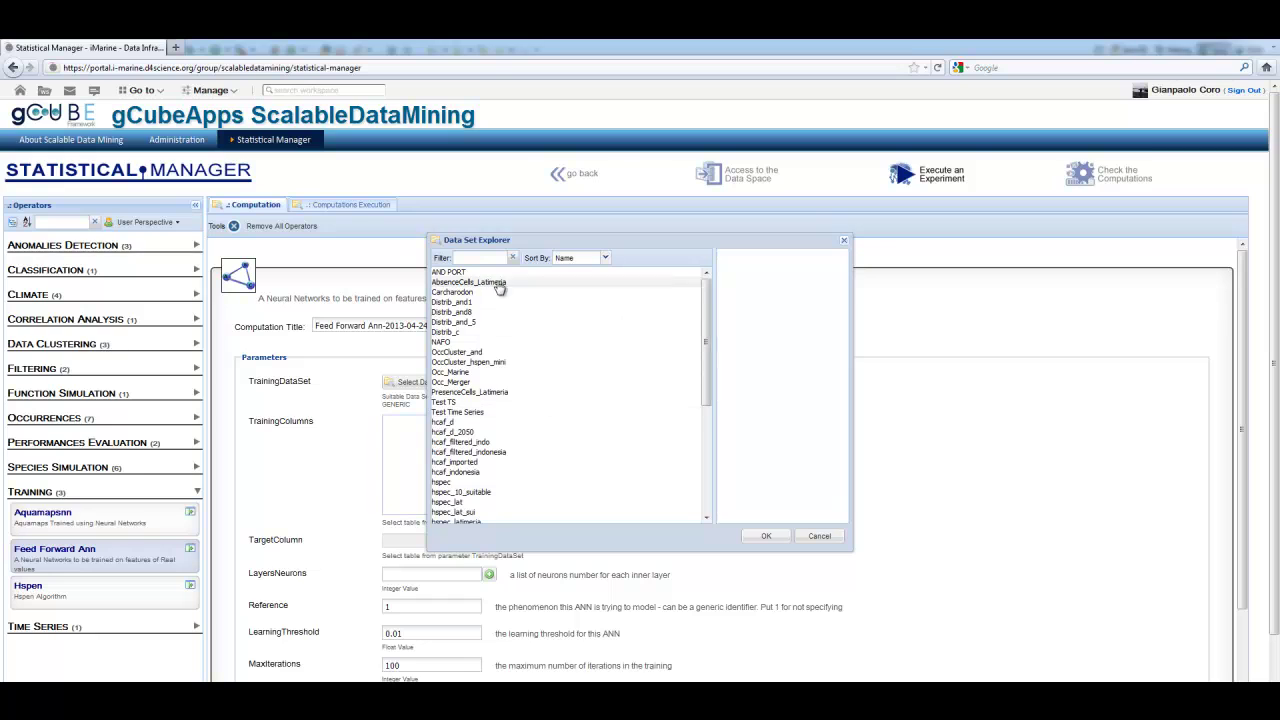
left_click(466, 272)
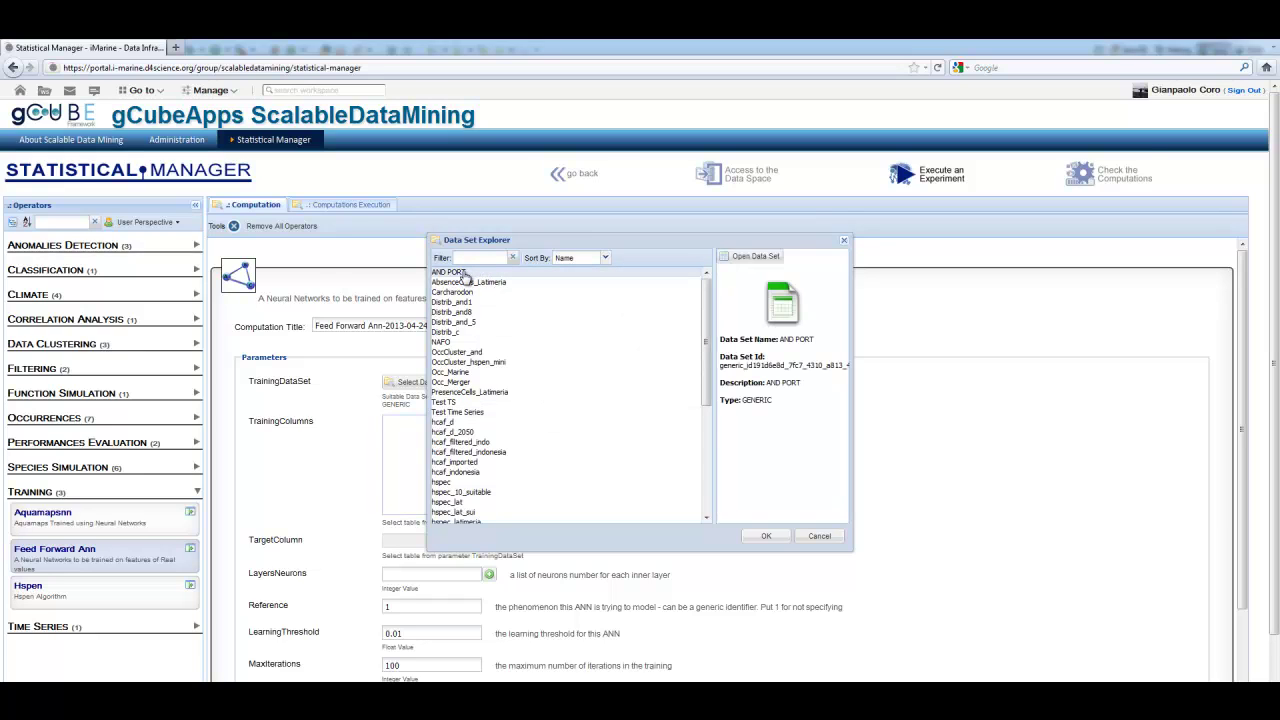
left_click(778, 541)
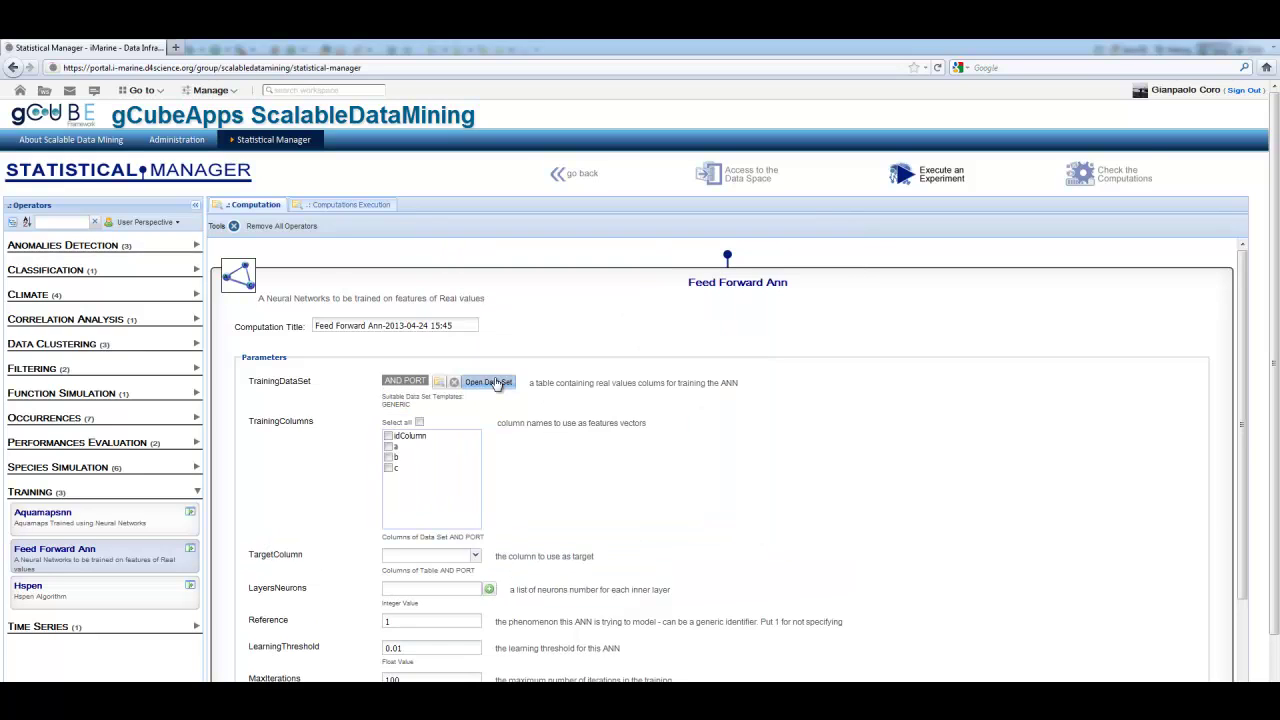
left_click(495, 379)
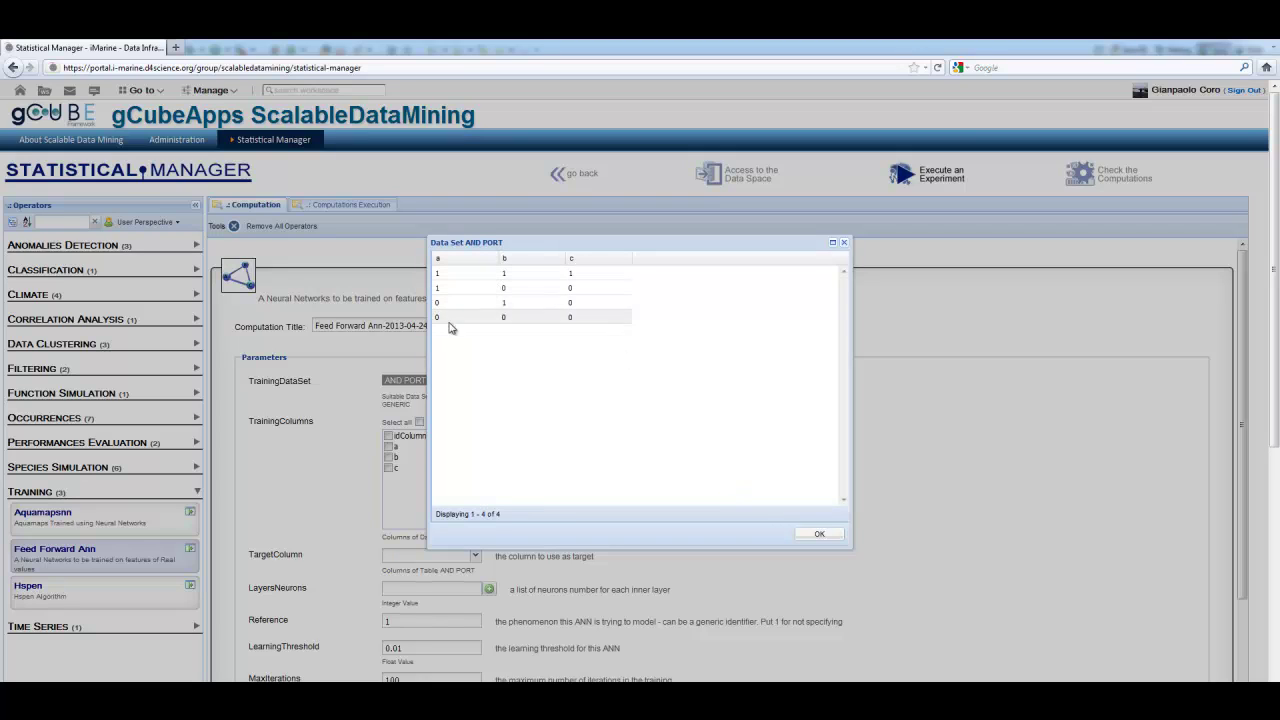
left_click(831, 541)
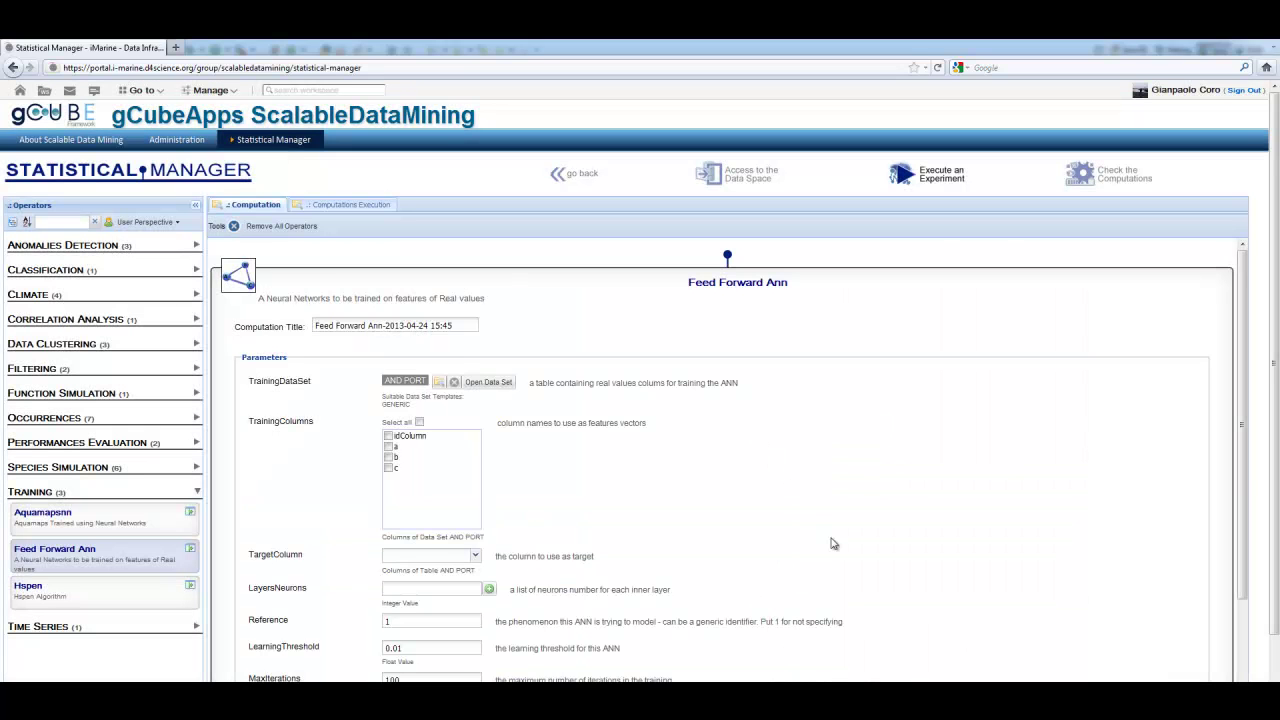
Step: Select a and b as the training columns and c as the target column, consulting the data set's contents
left_click(389, 447)
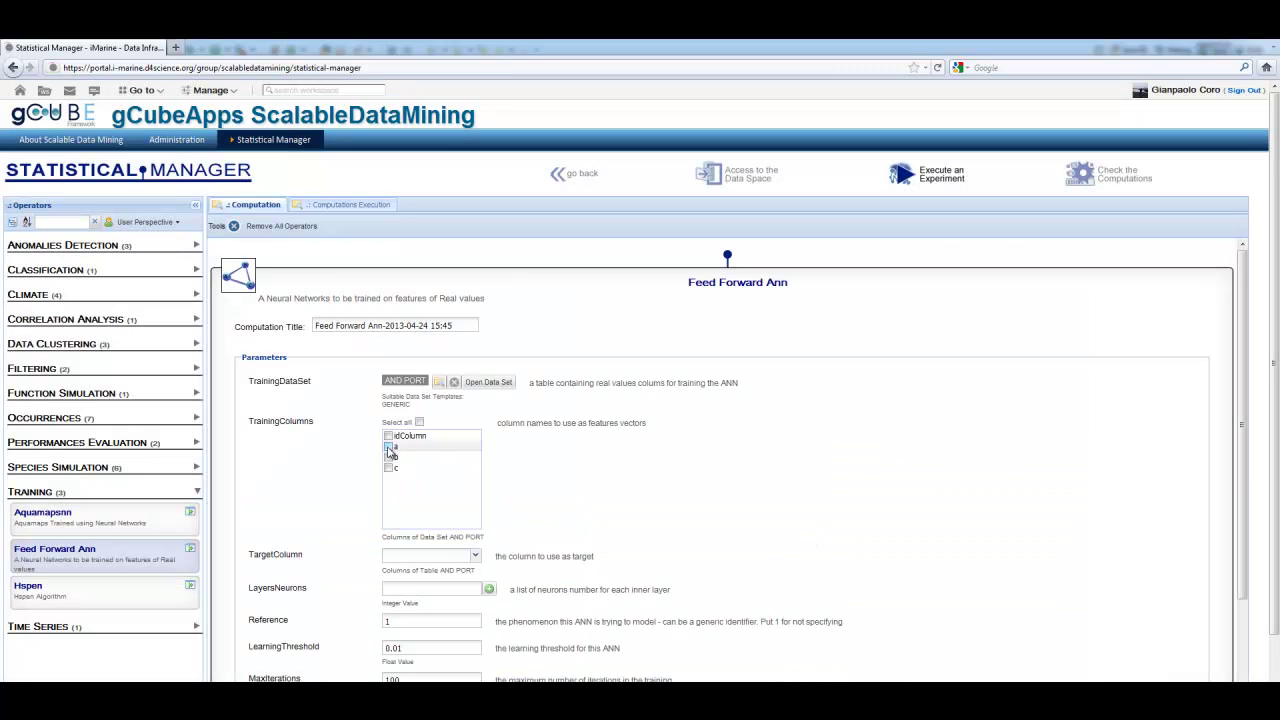
left_click(485, 383)
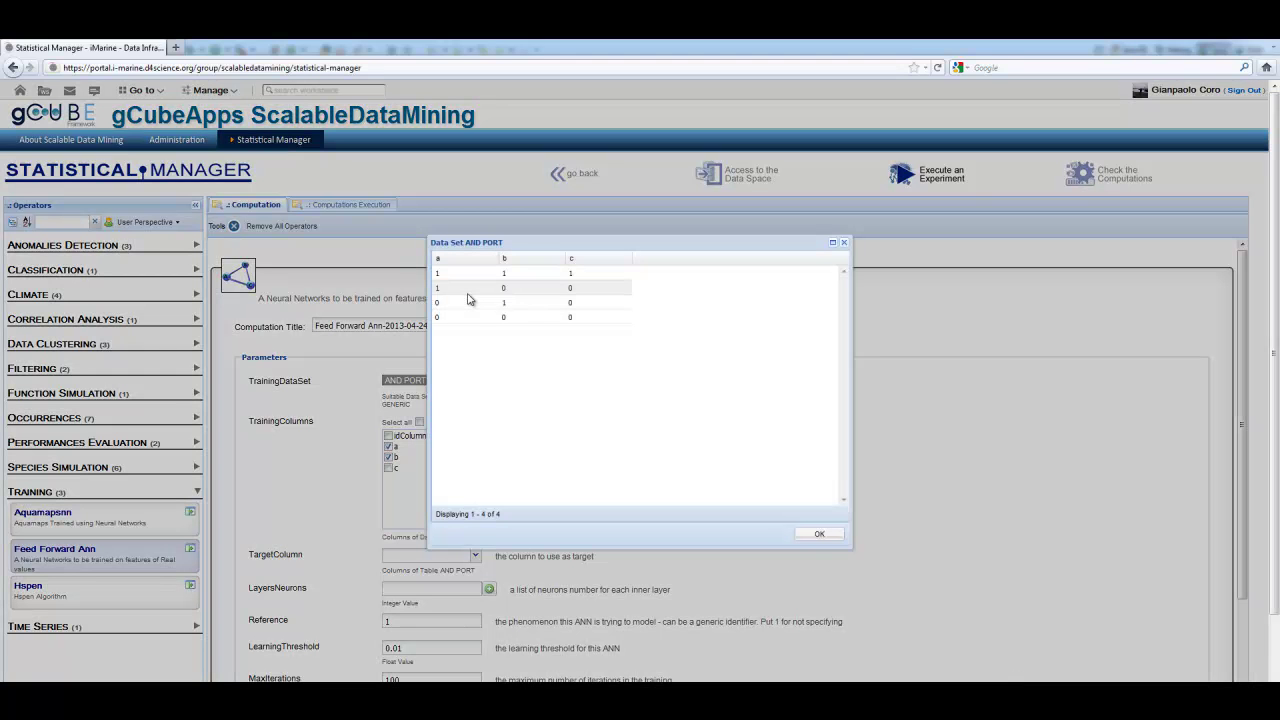
left_click(820, 534)
scroll(566, 480, "down", 2)
scroll(566, 480, "down", 2)
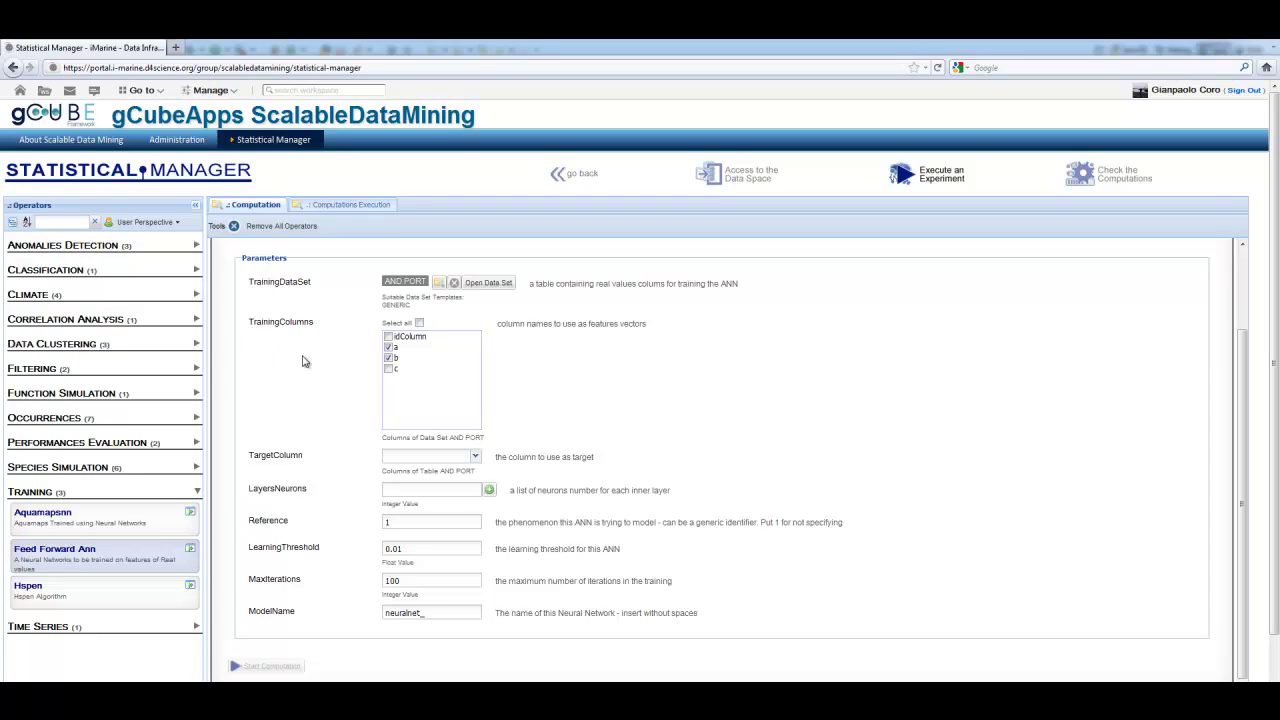
left_click(461, 462)
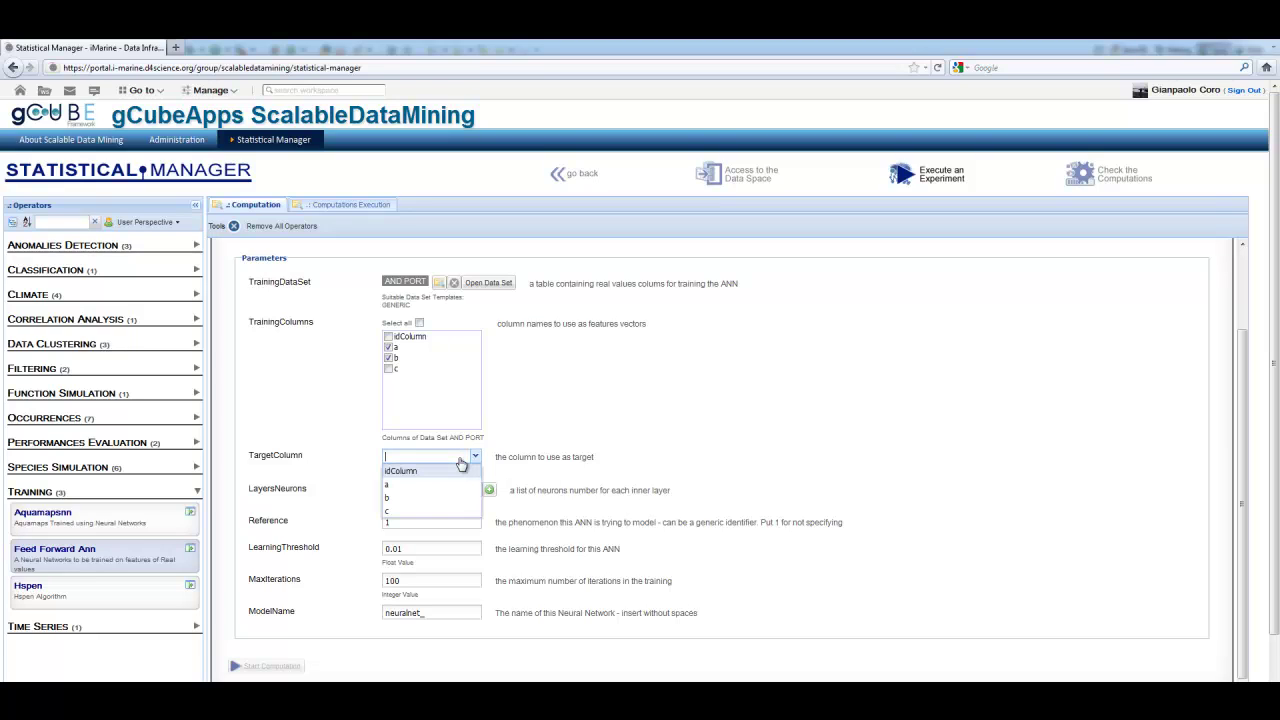
left_click(395, 515)
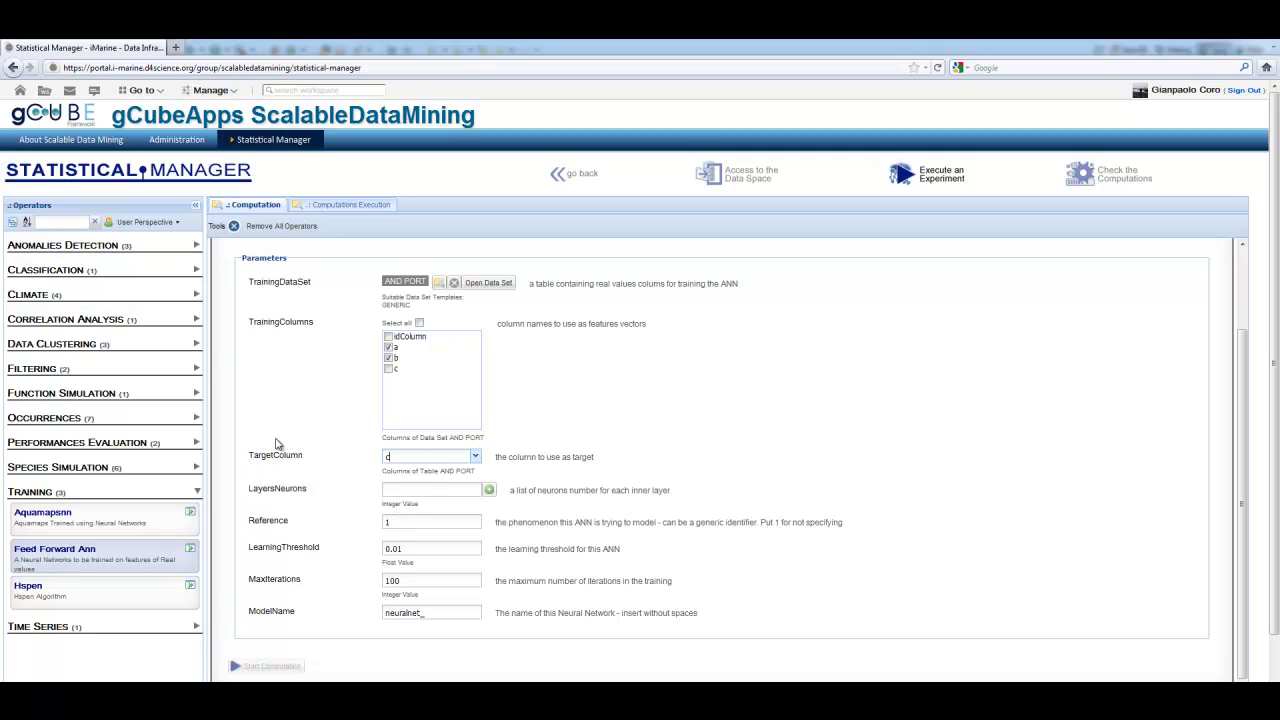
Step: Set LayersNeurons to 0, LearningThreshold to 0.001 and the model name to neuralnet_test_and_port
left_click(405, 494)
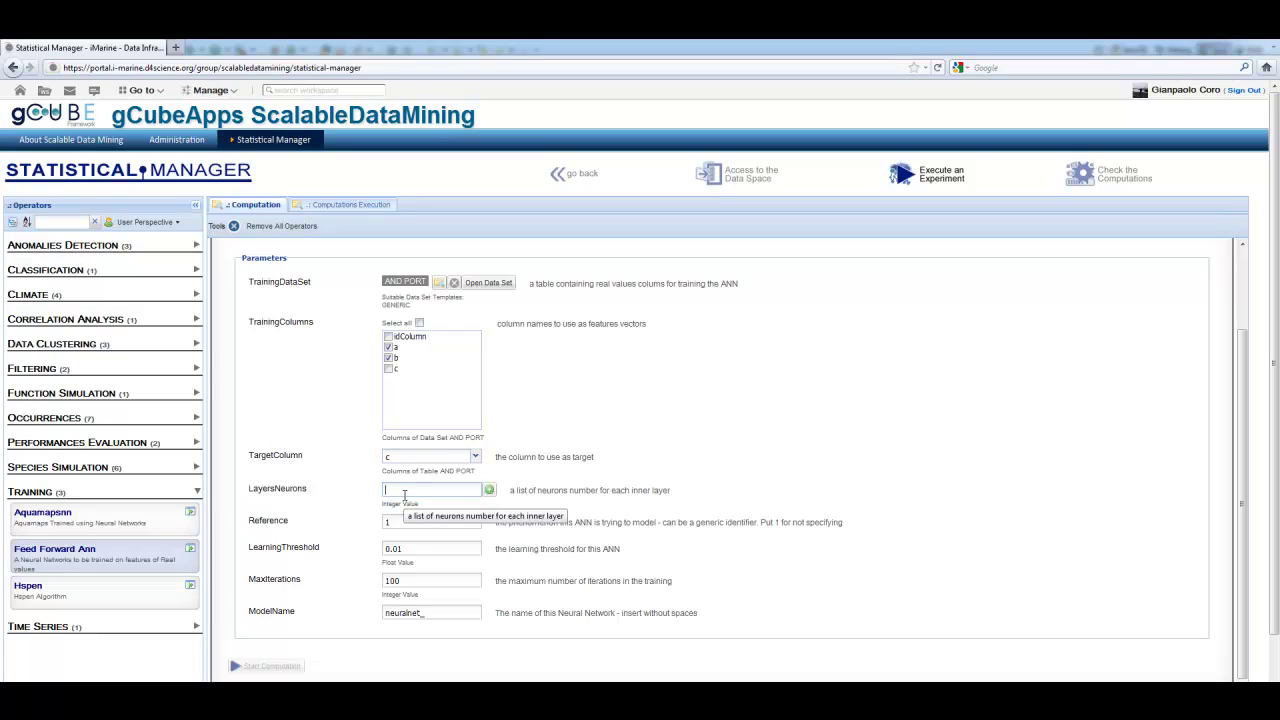
type("0")
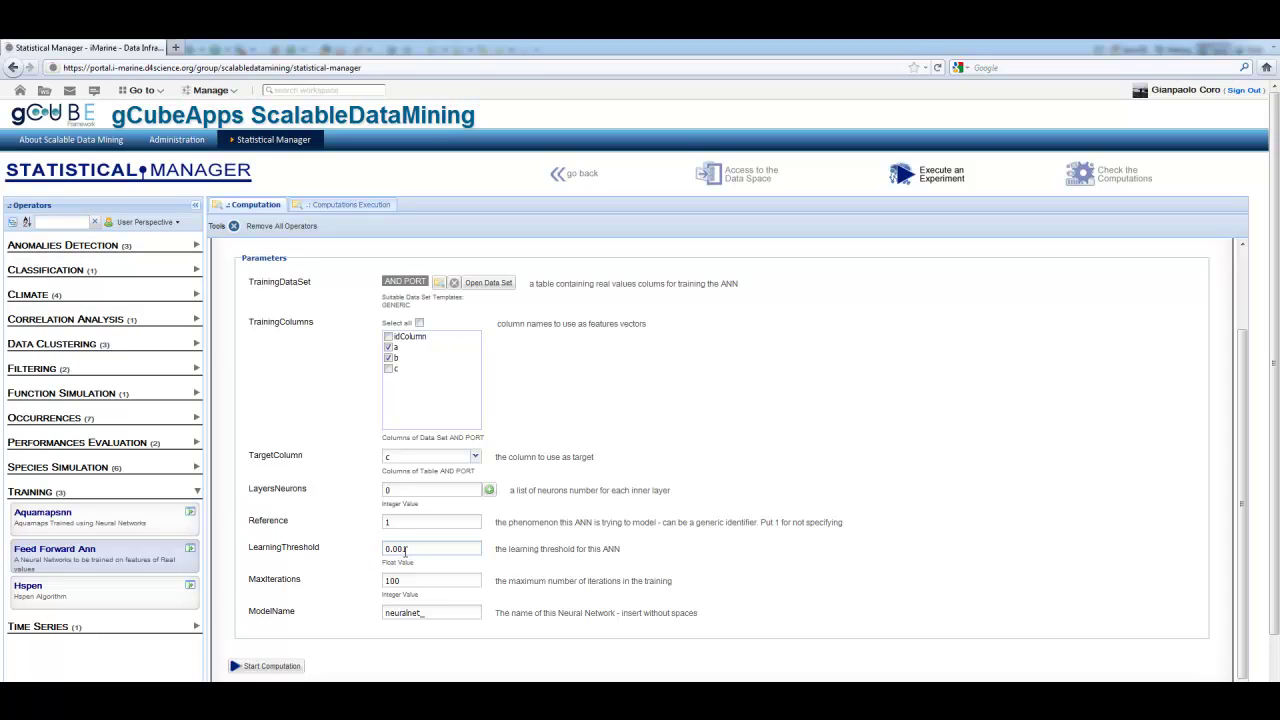
left_click(409, 580)
type("test_and_port")
Step: Run the Feed Forward Ann training computation and save the trained network file it produces
left_click(280, 670)
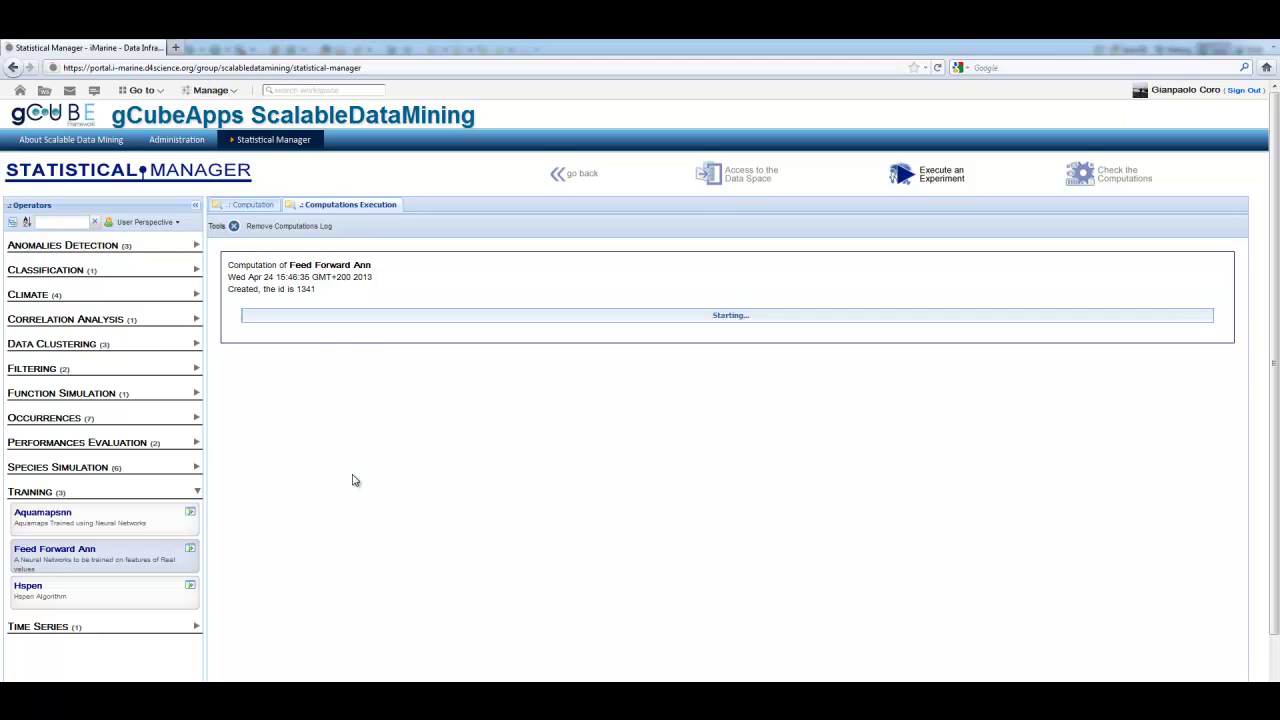
left_click(248, 420)
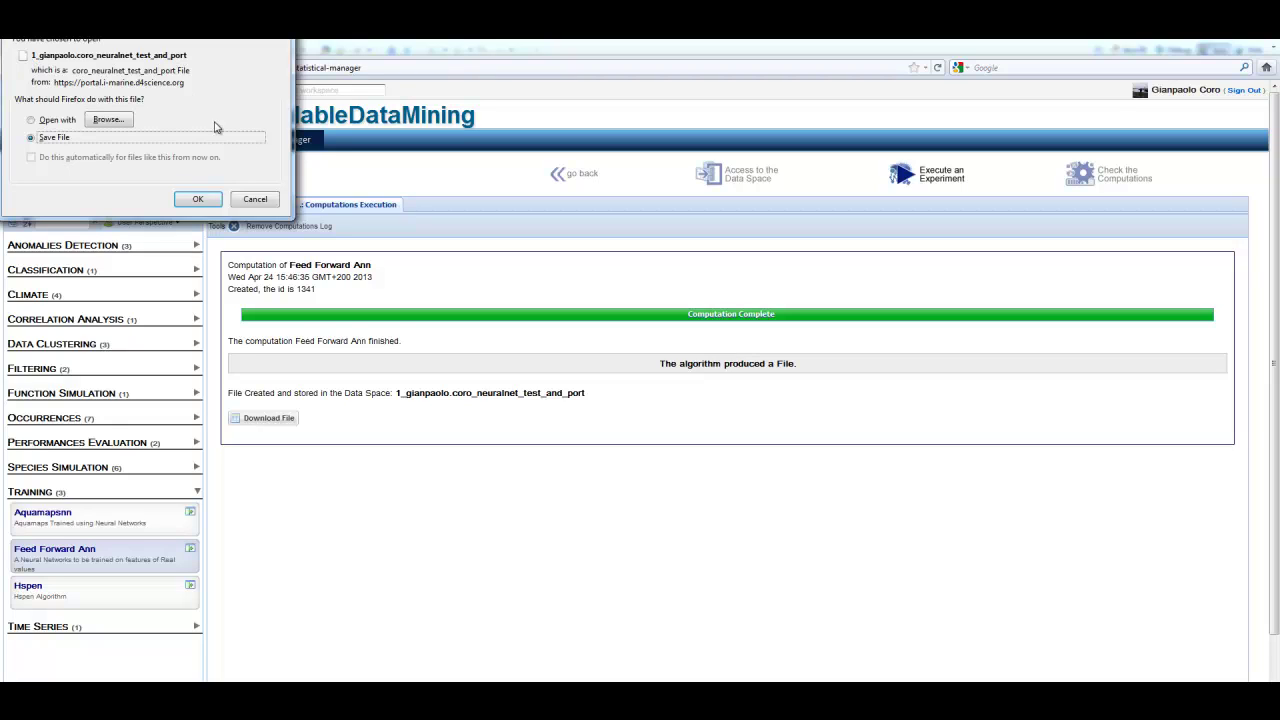
left_click(199, 201)
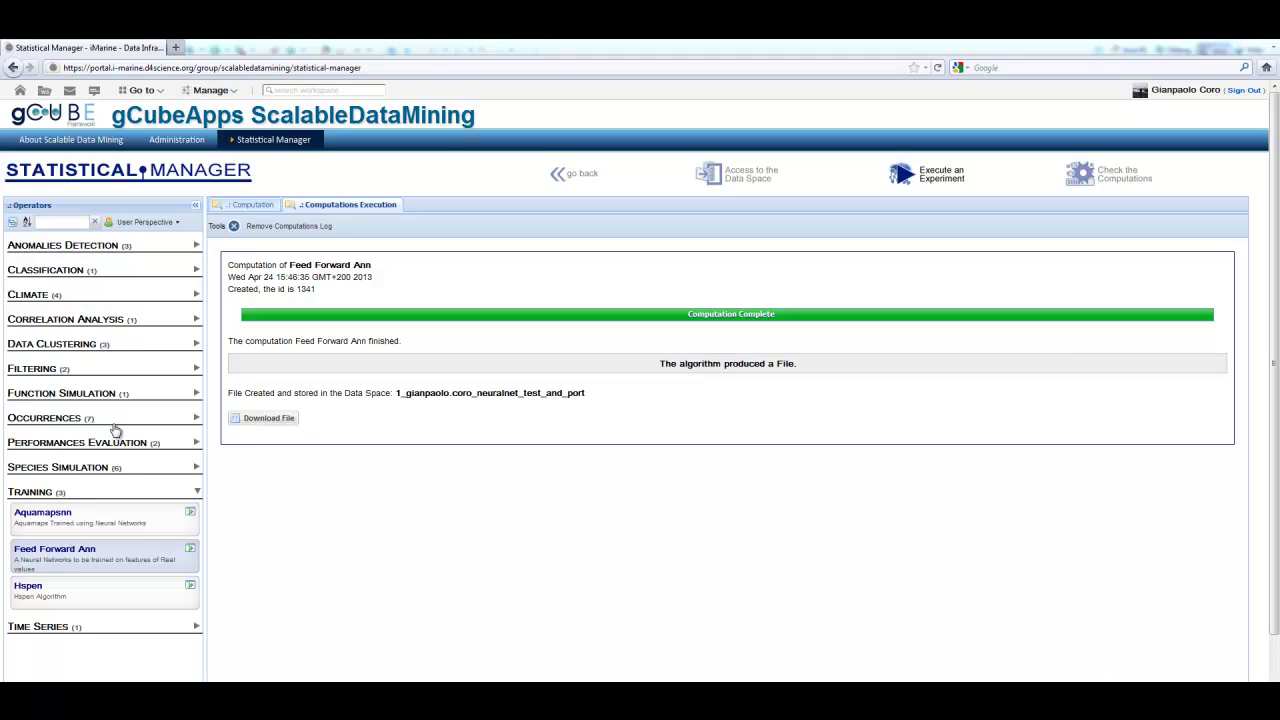
Step: Open the Feed Forward A N N Distribution operator under Function Simulation and choose AND PORT as its features table
left_click(90, 398)
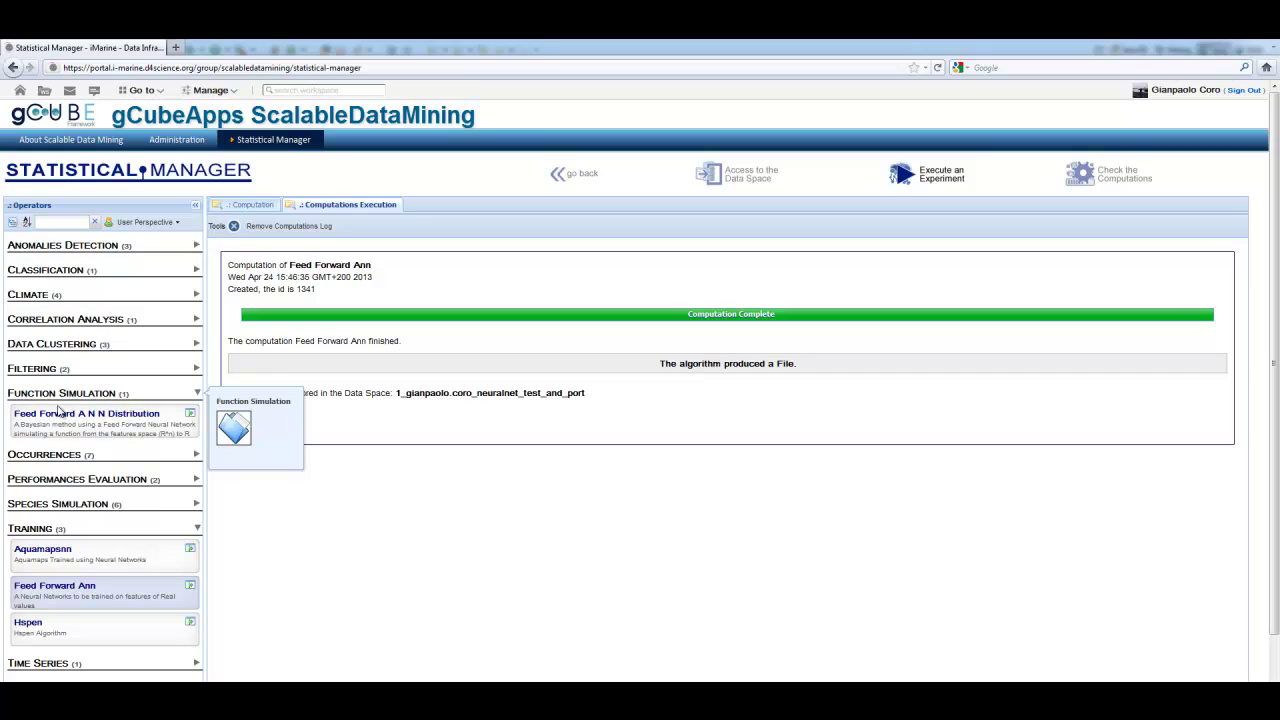
left_click(191, 416)
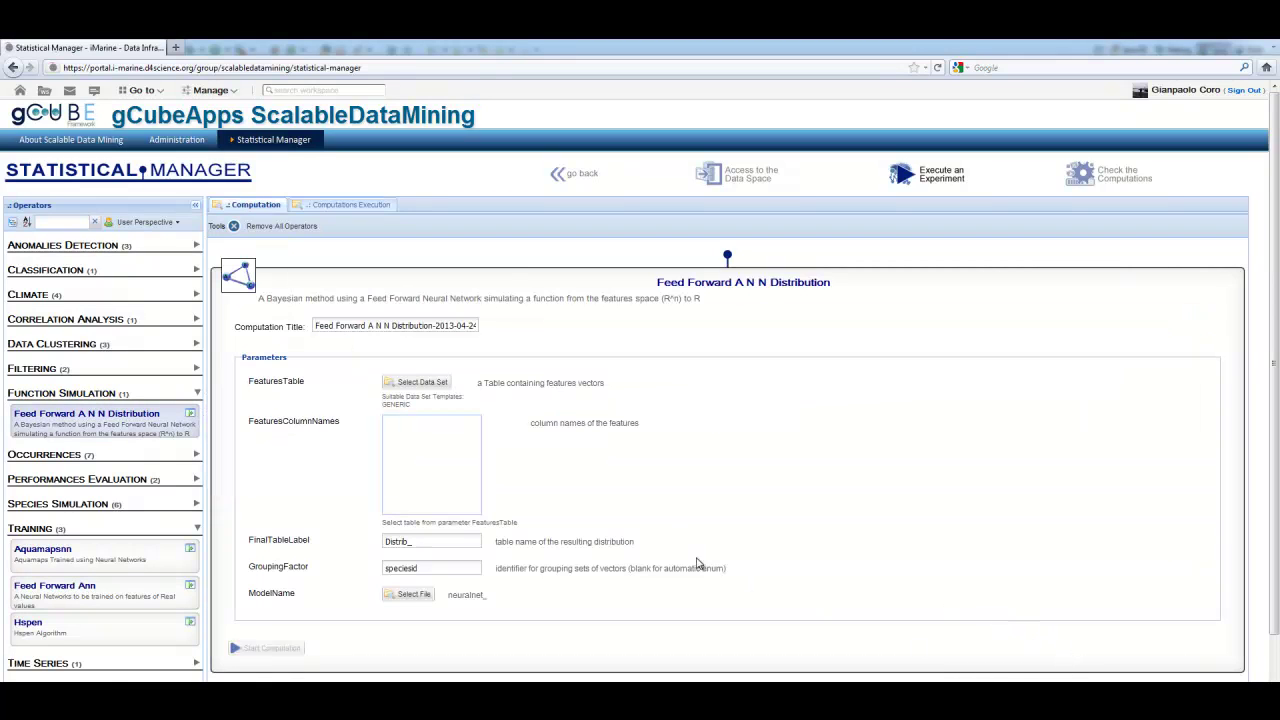
left_click(422, 382)
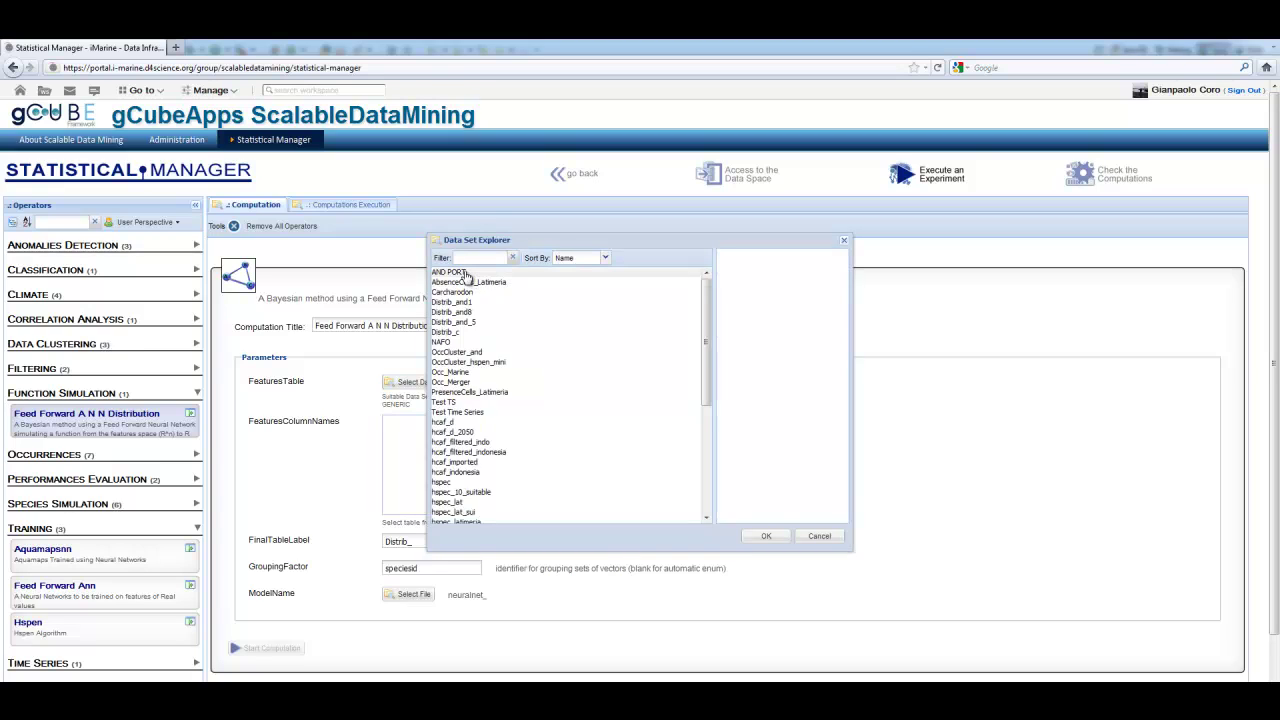
left_click(466, 276)
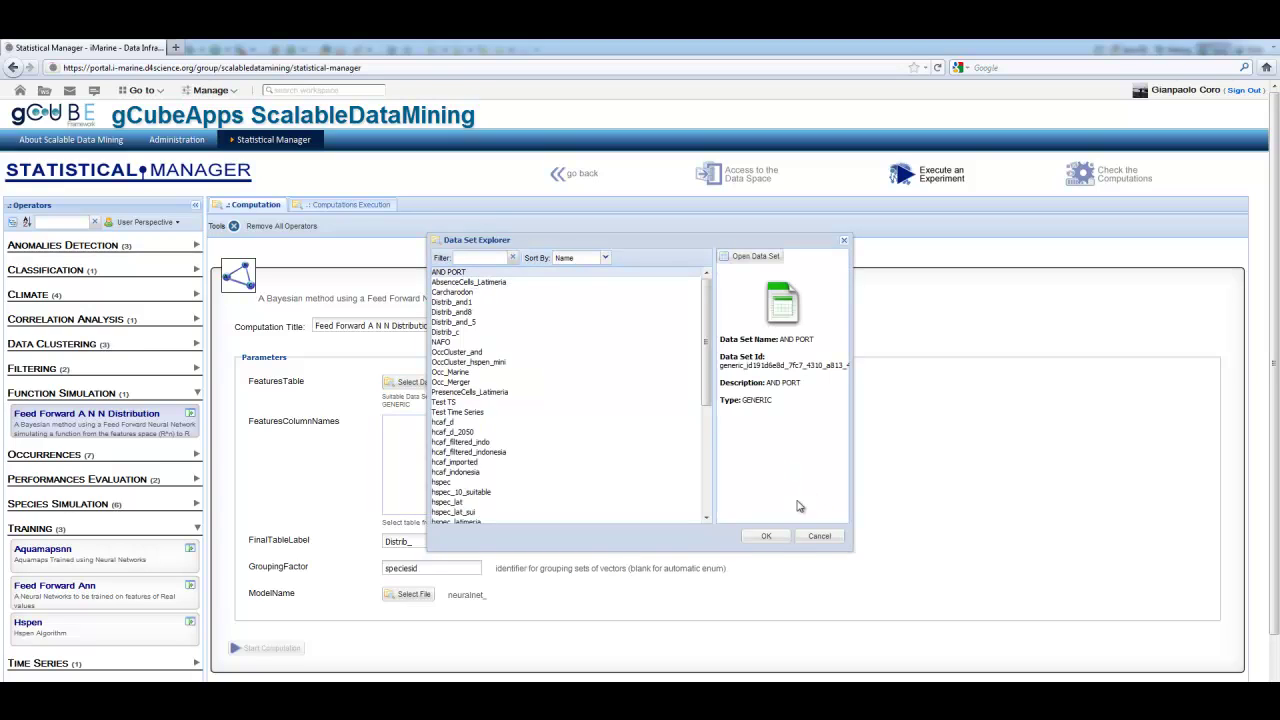
left_click(766, 536)
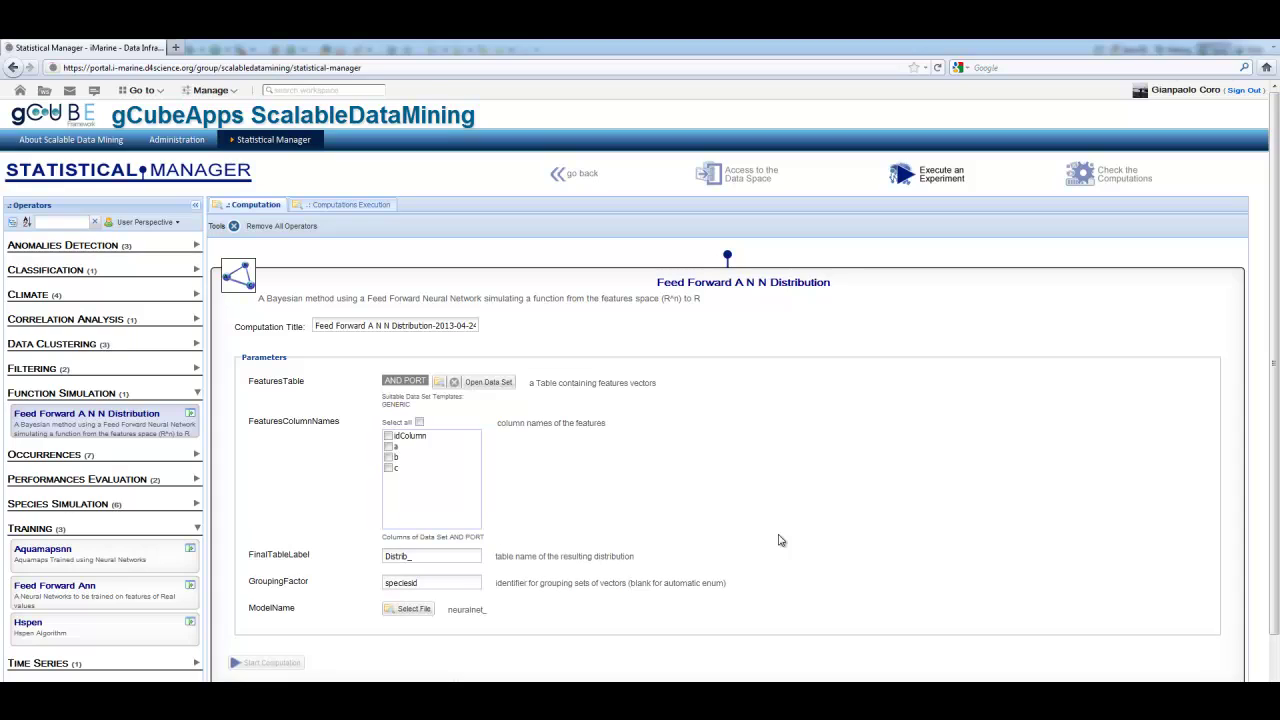
Step: Select a and b as the feature columns and review the rows of the AND PORT data set
left_click(388, 446)
left_click(388, 456)
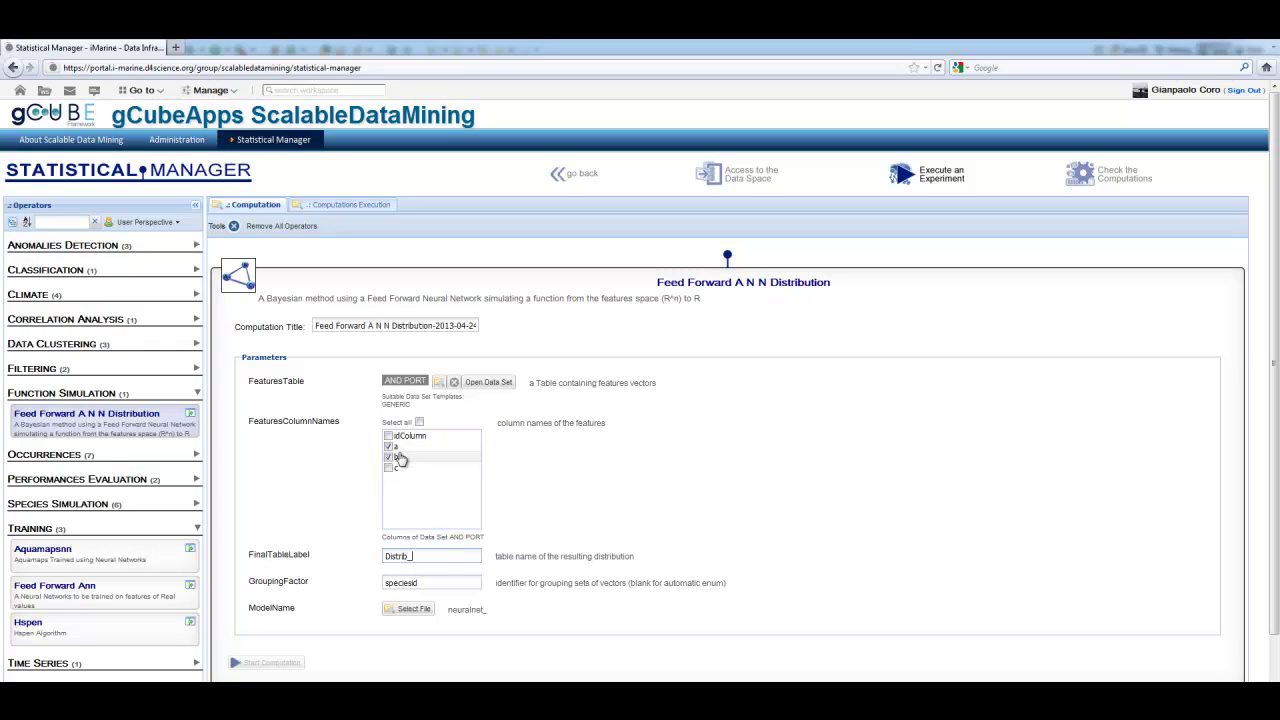
left_click(488, 381)
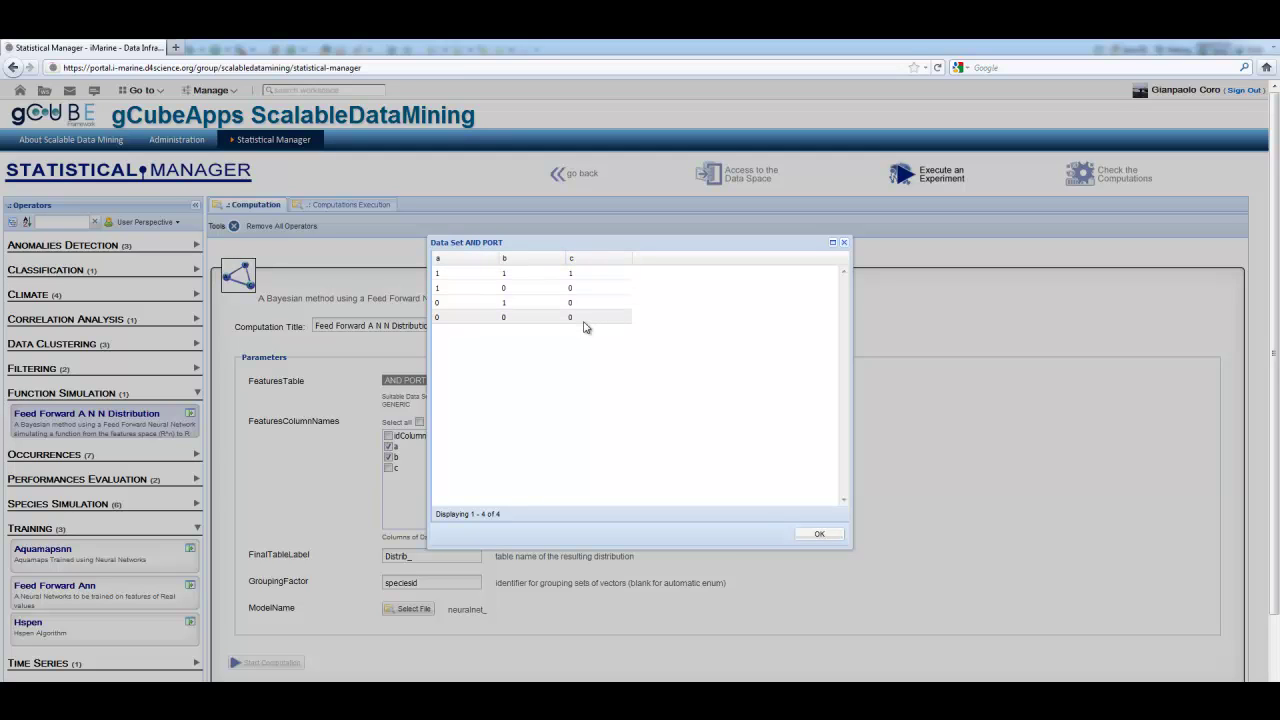
left_click(819, 533)
Step: Set the final table label to Distrib_AND_PORT_TEST and clear the grouping factor
left_click(446, 557)
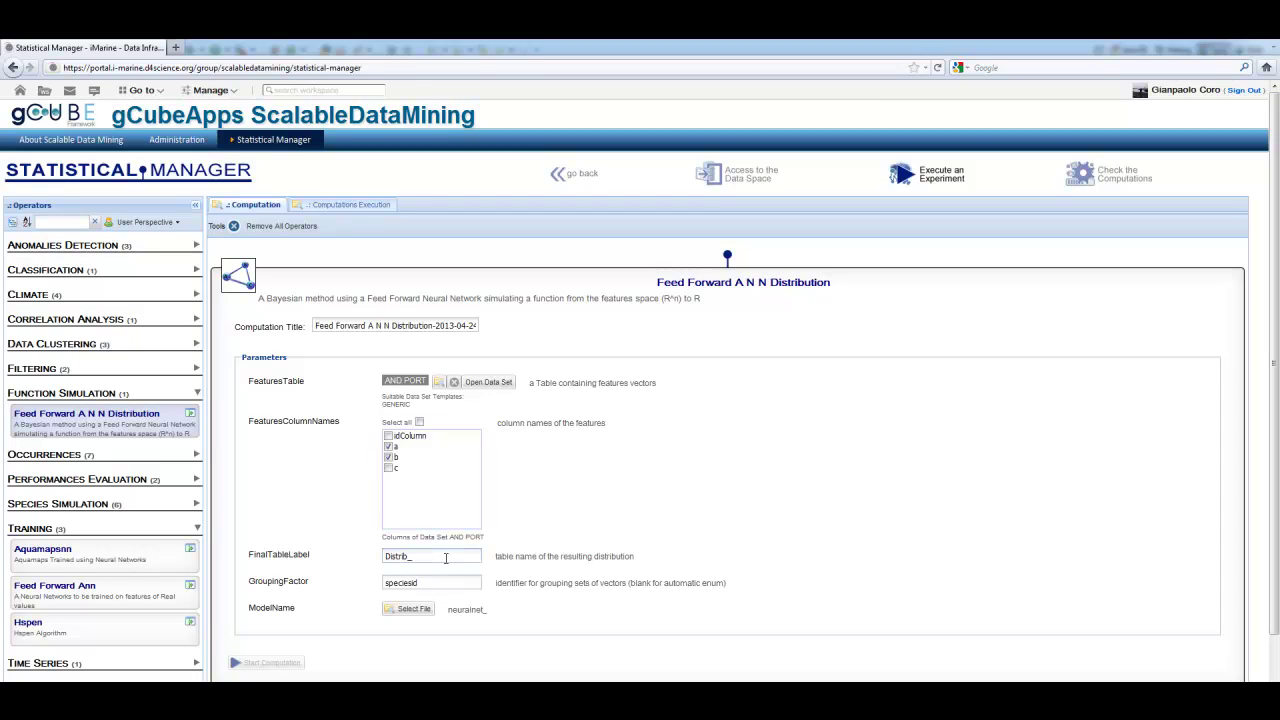
type("AND_PORT_TEST")
left_click_drag(418, 583, 380, 584)
key("BackSpace")
Step: Choose the trained neuralnet_test_and_port file as the model and start the distribution computation
left_click(409, 609)
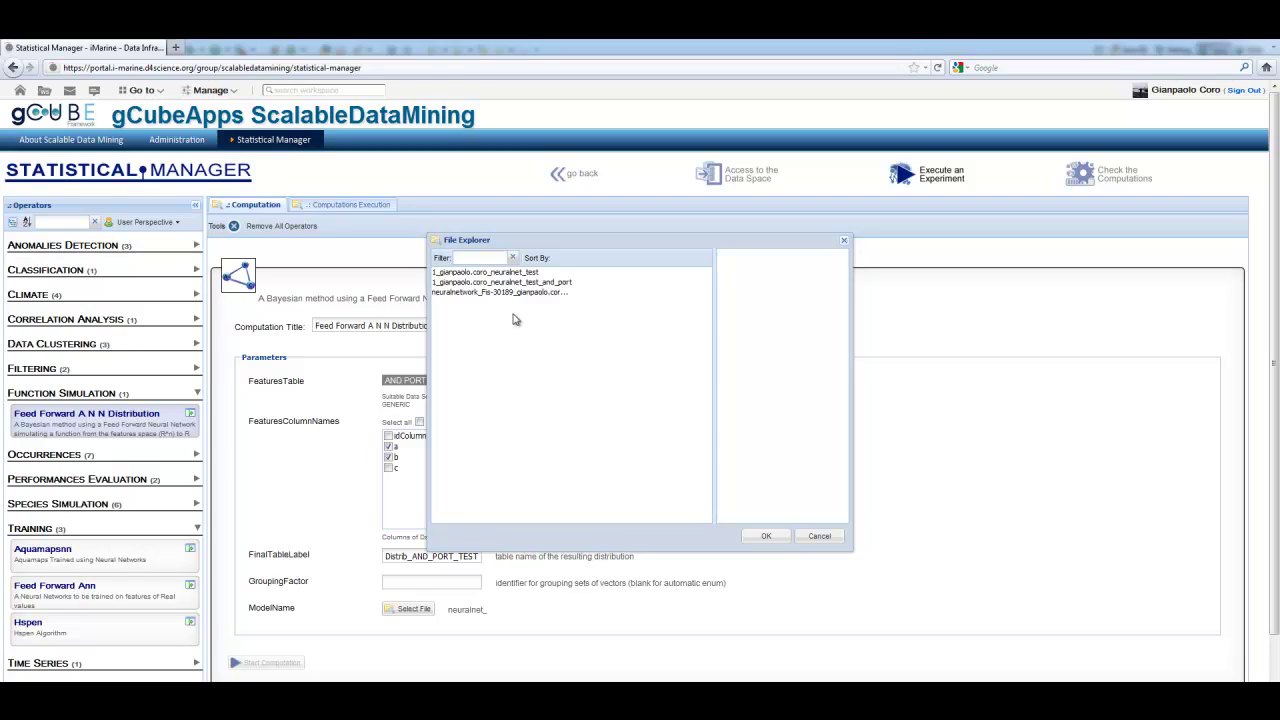
left_click(527, 284)
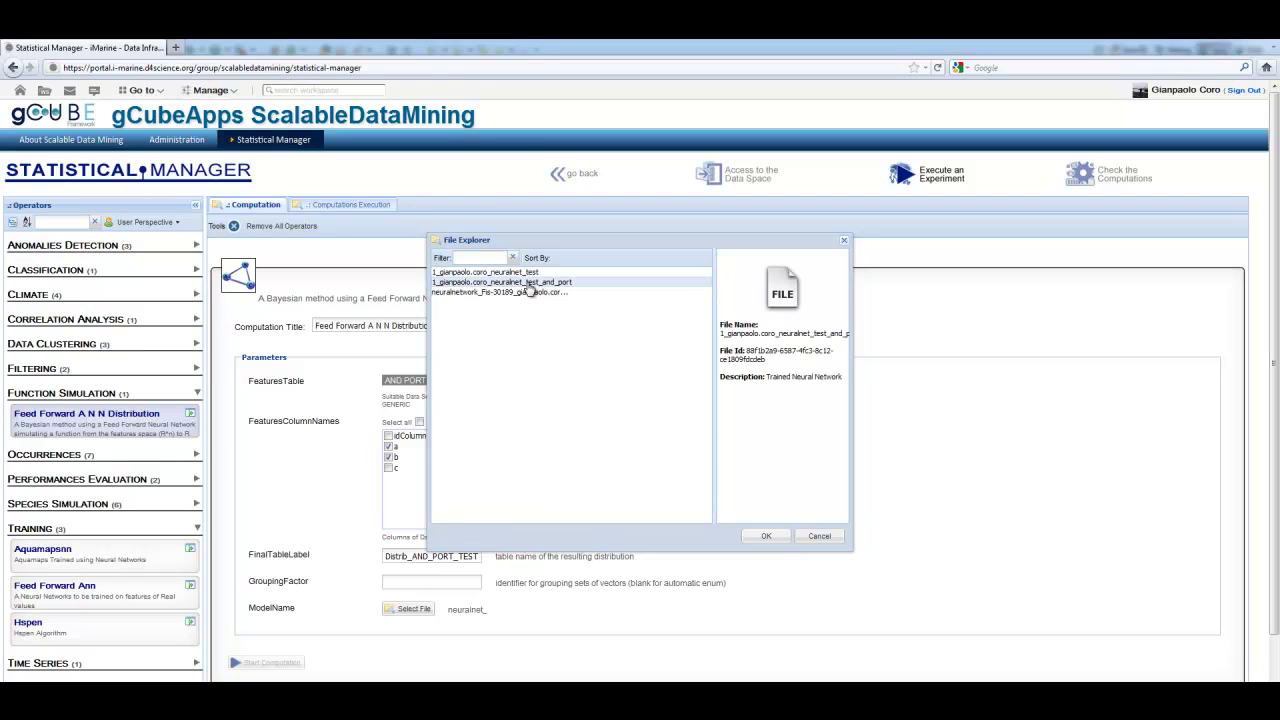
left_click(770, 539)
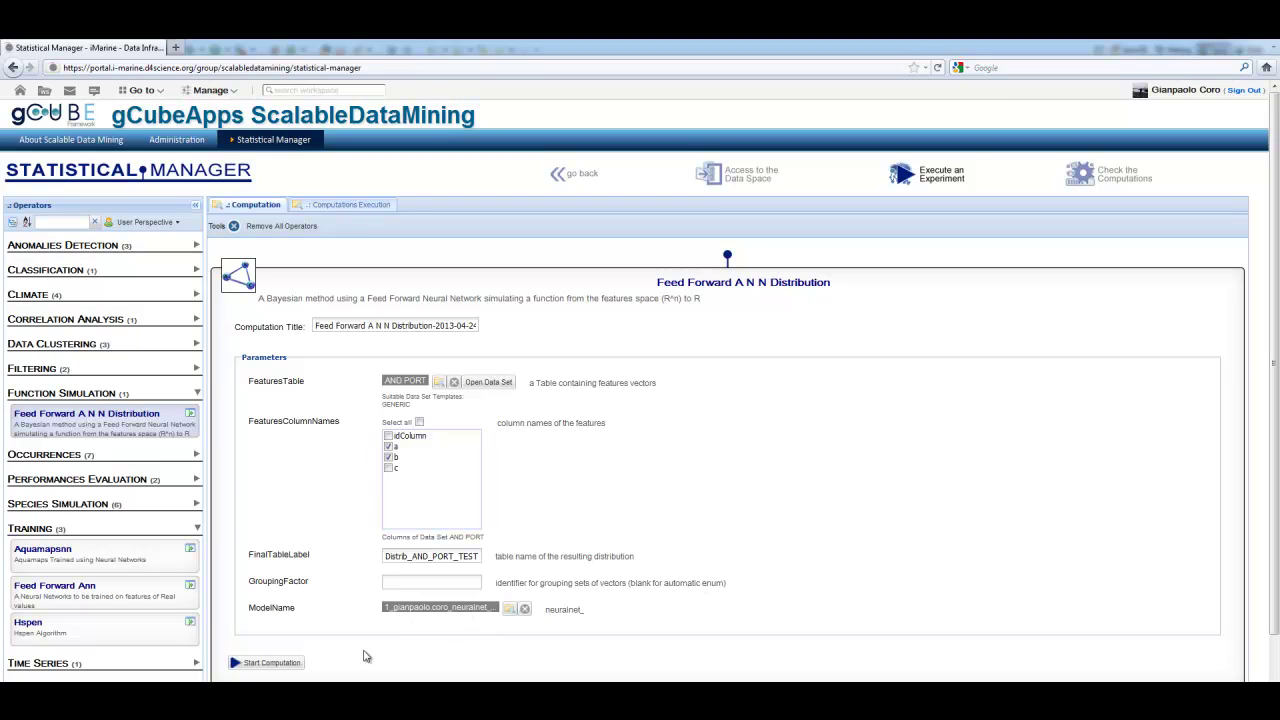
left_click(268, 662)
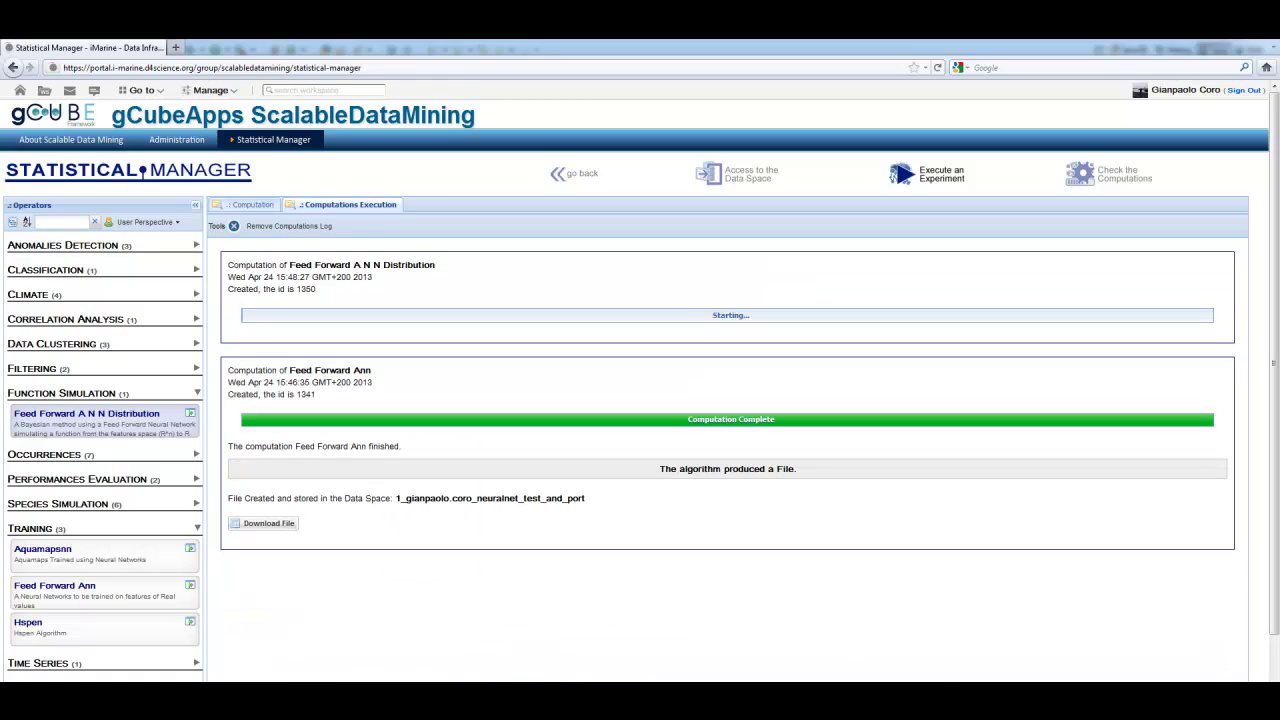
Step: Open the list of computations and view the output results of the newest Feed Forward A N N Distribution run
left_click(1112, 180)
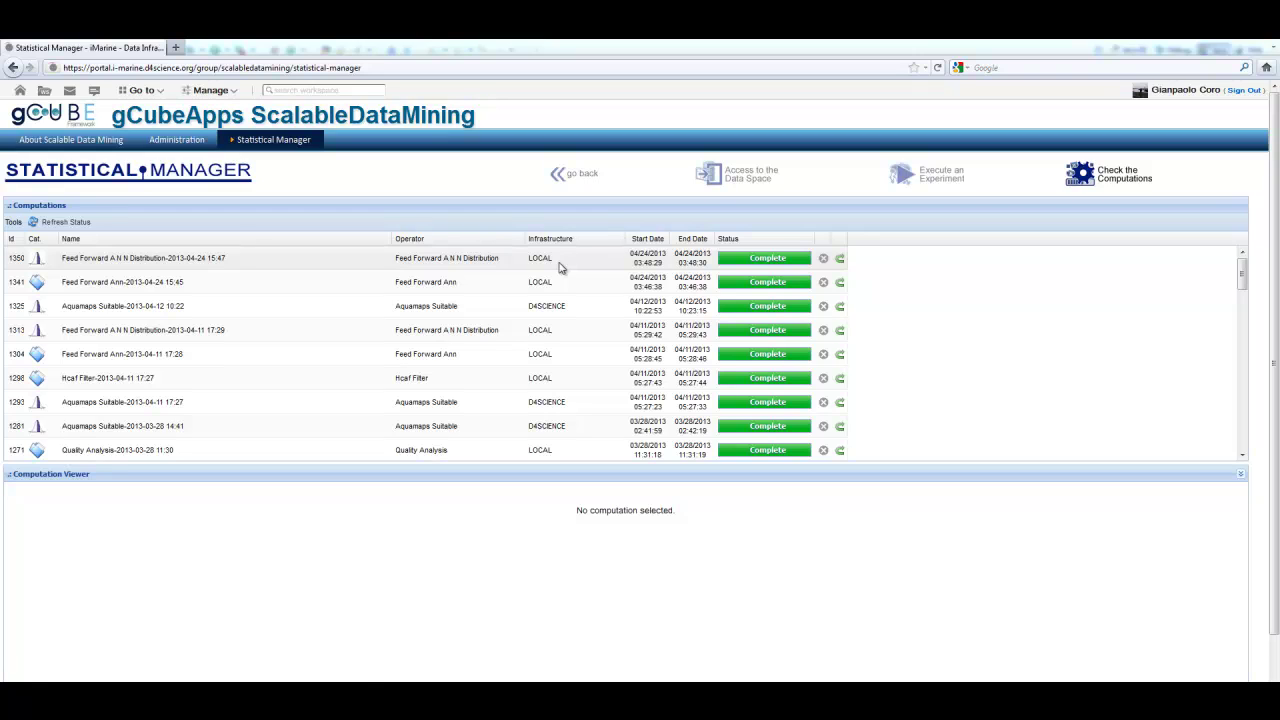
left_click(560, 264)
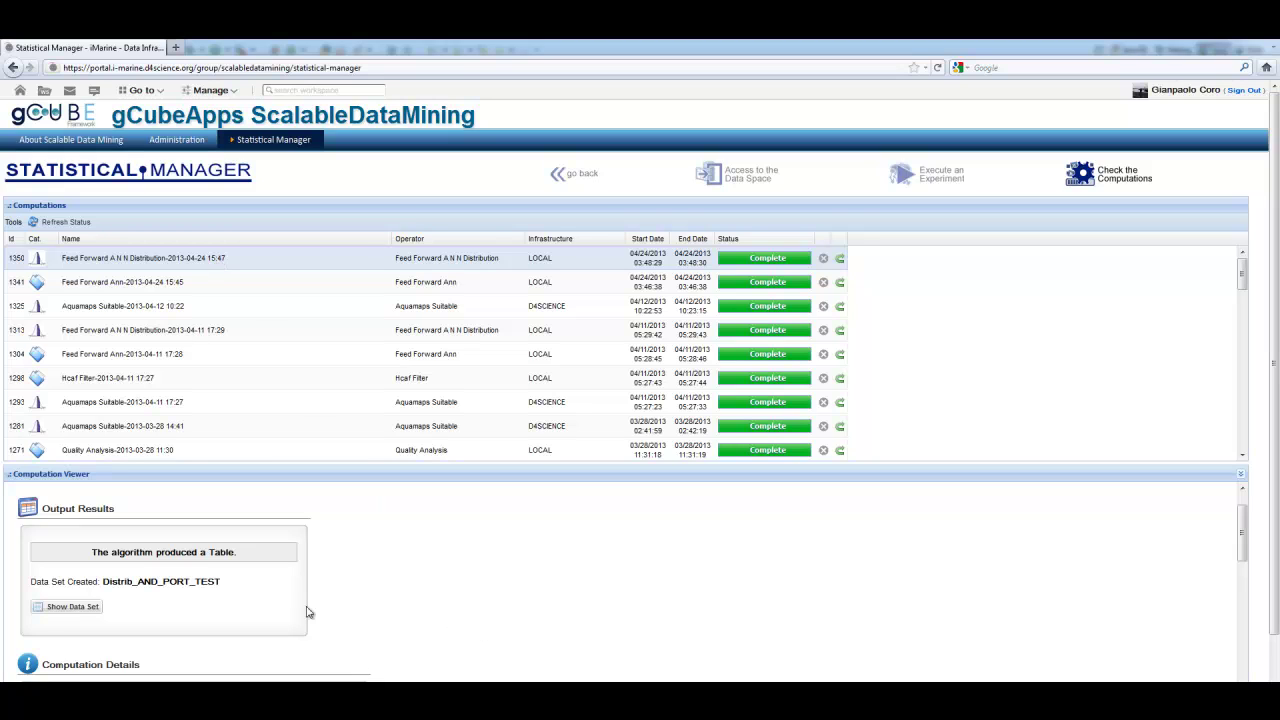
Step: Show the Distrib_AND_PORT_TEST output data set and compare its predicted values for each combination of a and b
left_click(77, 608)
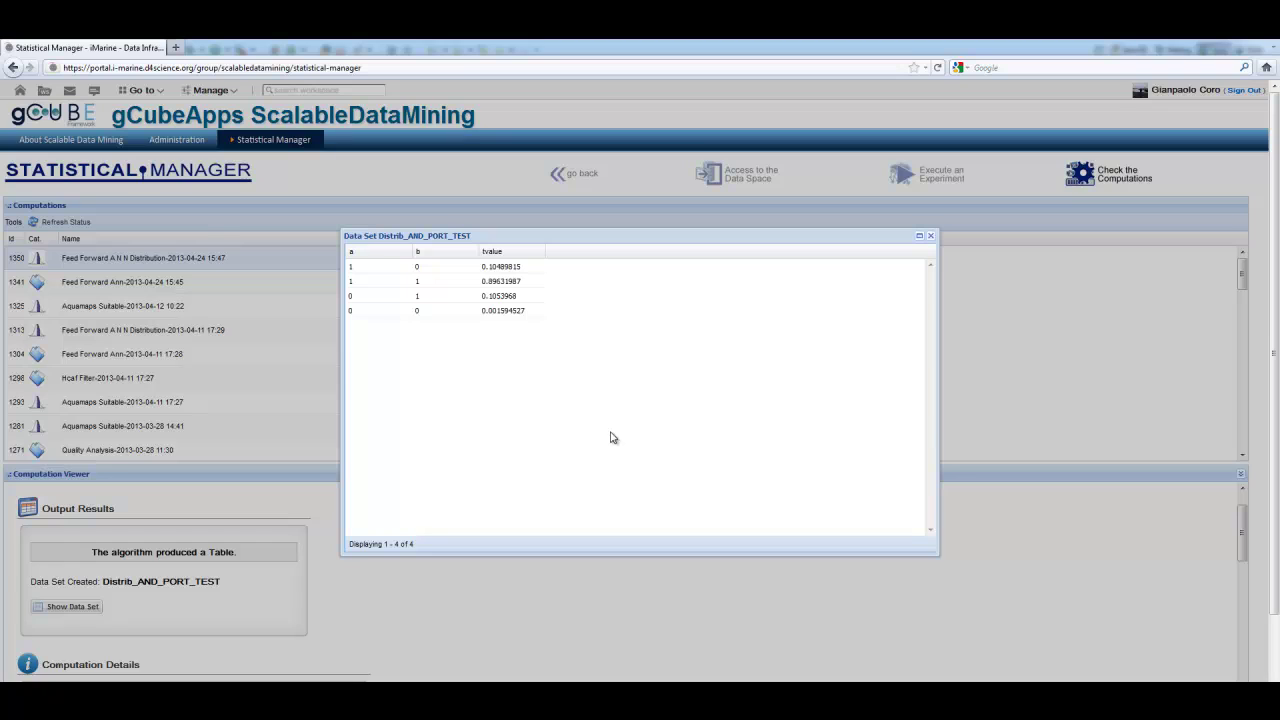
left_click(362, 285)
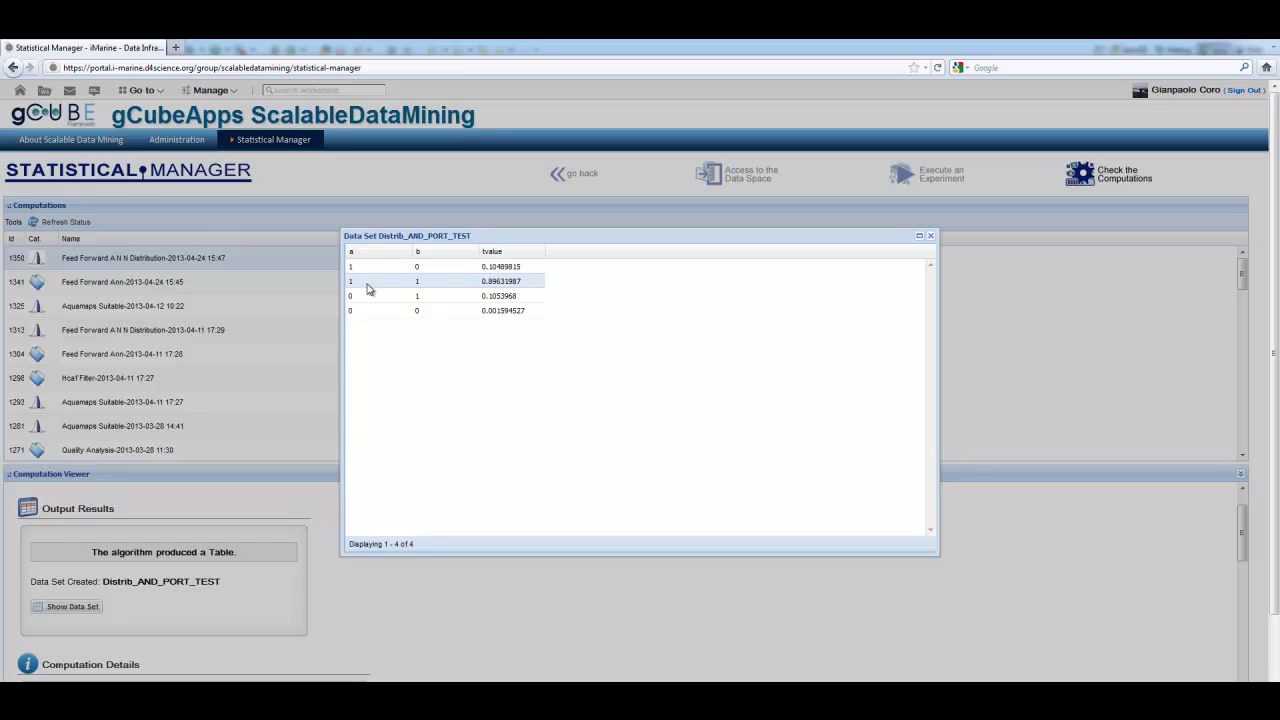
left_click(503, 268)
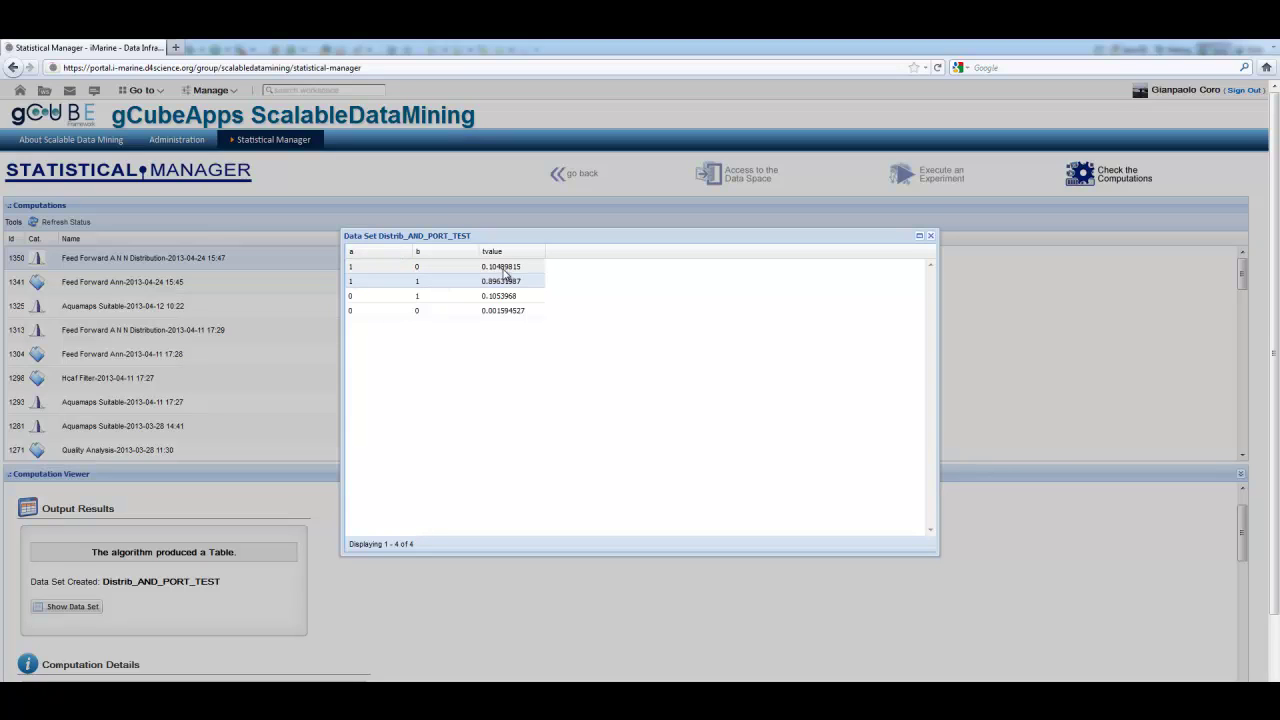
left_click(515, 300)
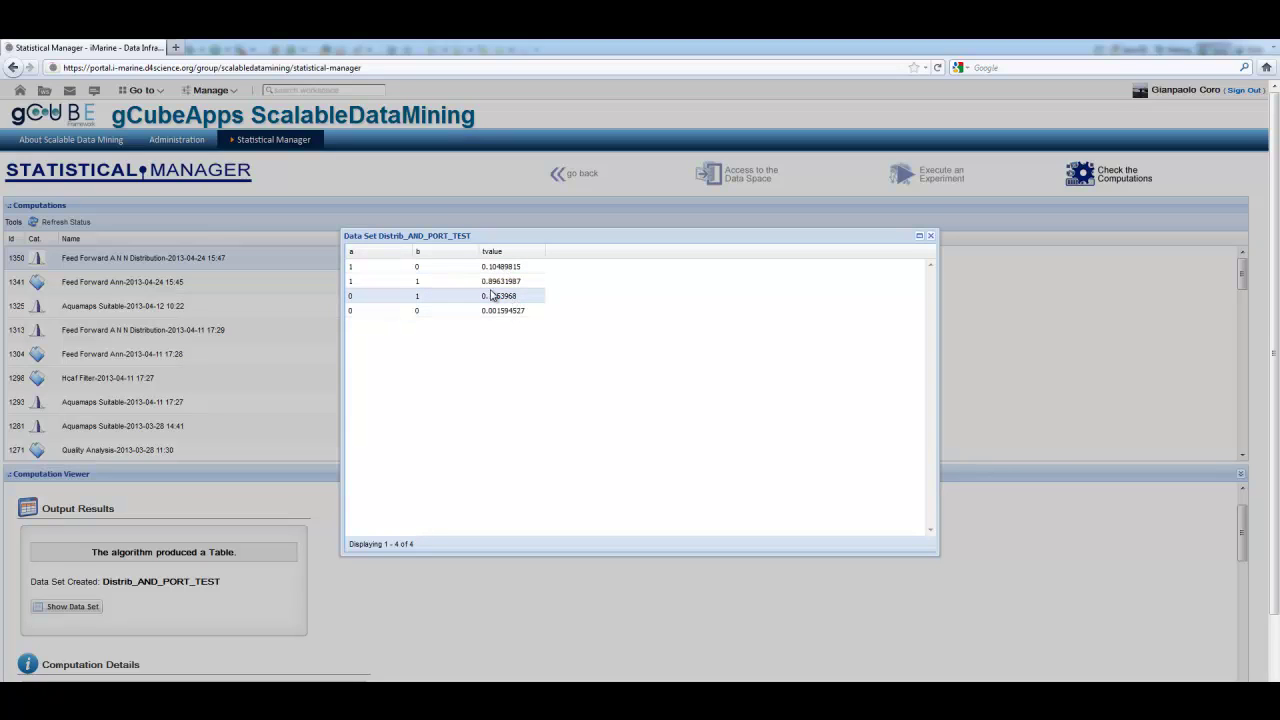
left_click(400, 282)
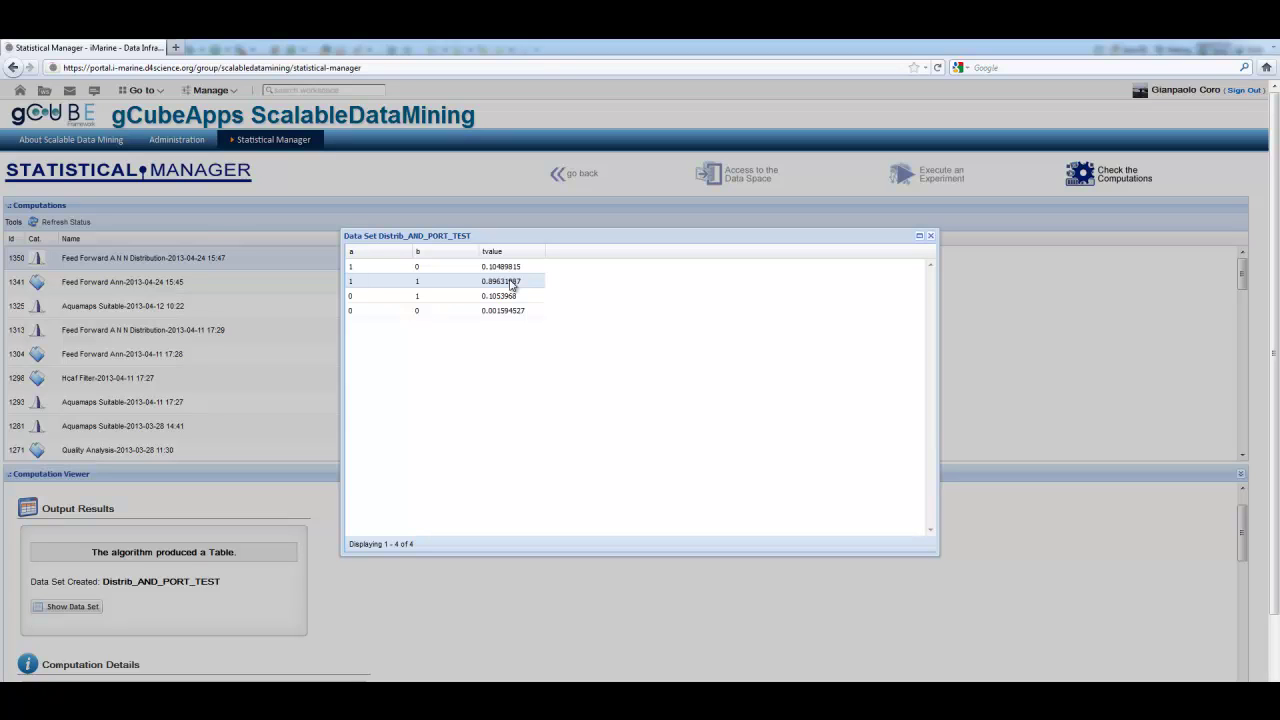
left_click(930, 237)
Step: Review the computation details, parameters and operator details of the newest Feed Forward A N N Distribution run
scroll(641, 561, "down", 2)
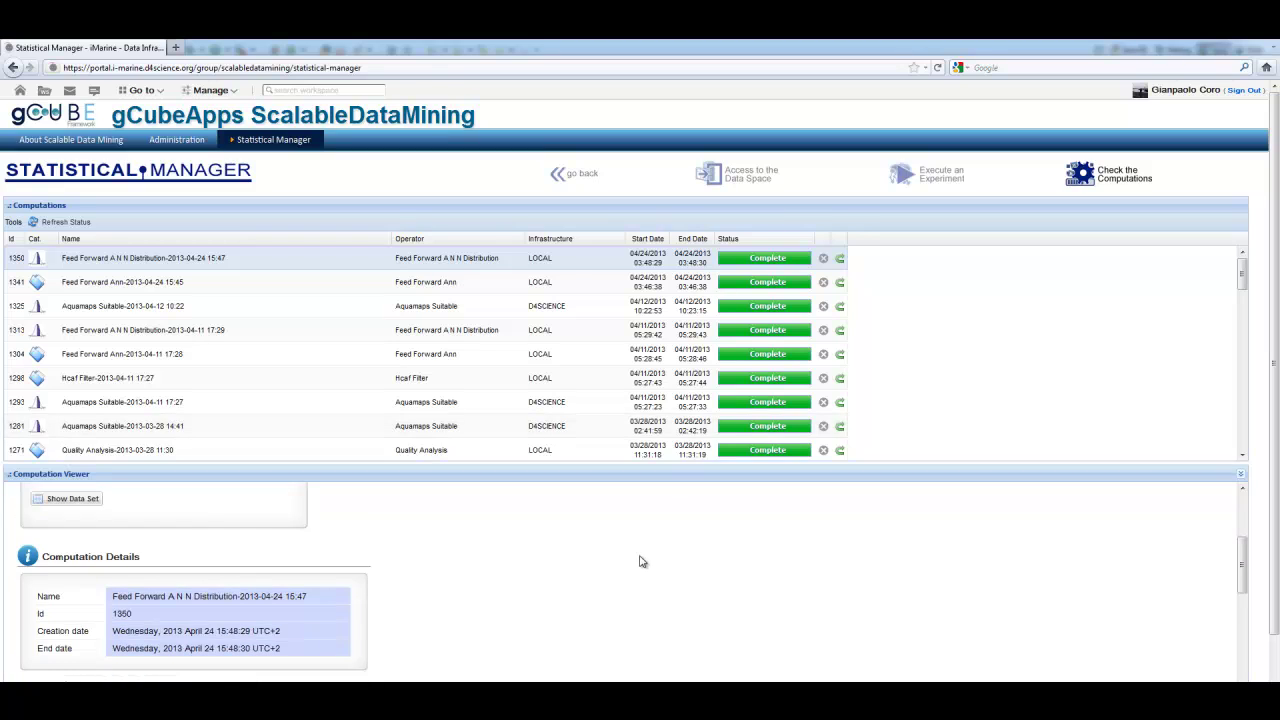
scroll(641, 561, "down", 2)
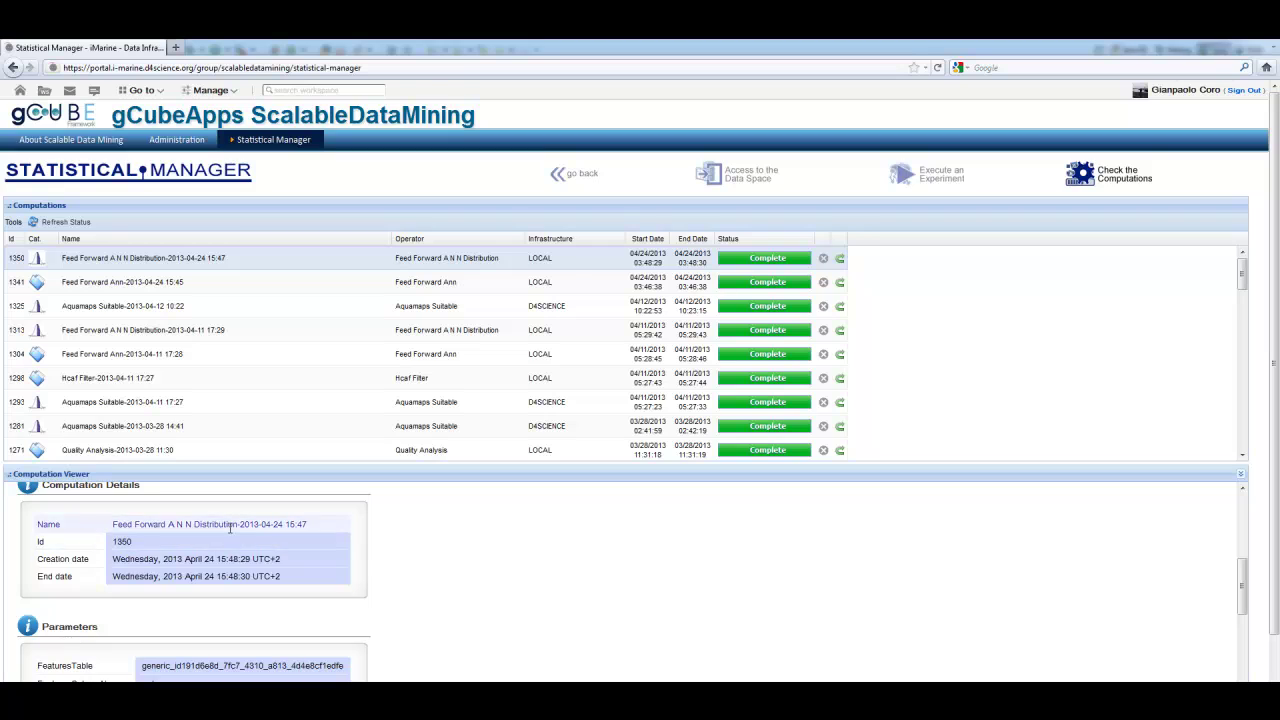
scroll(540, 606, "down", 2)
scroll(558, 607, "down", 1)
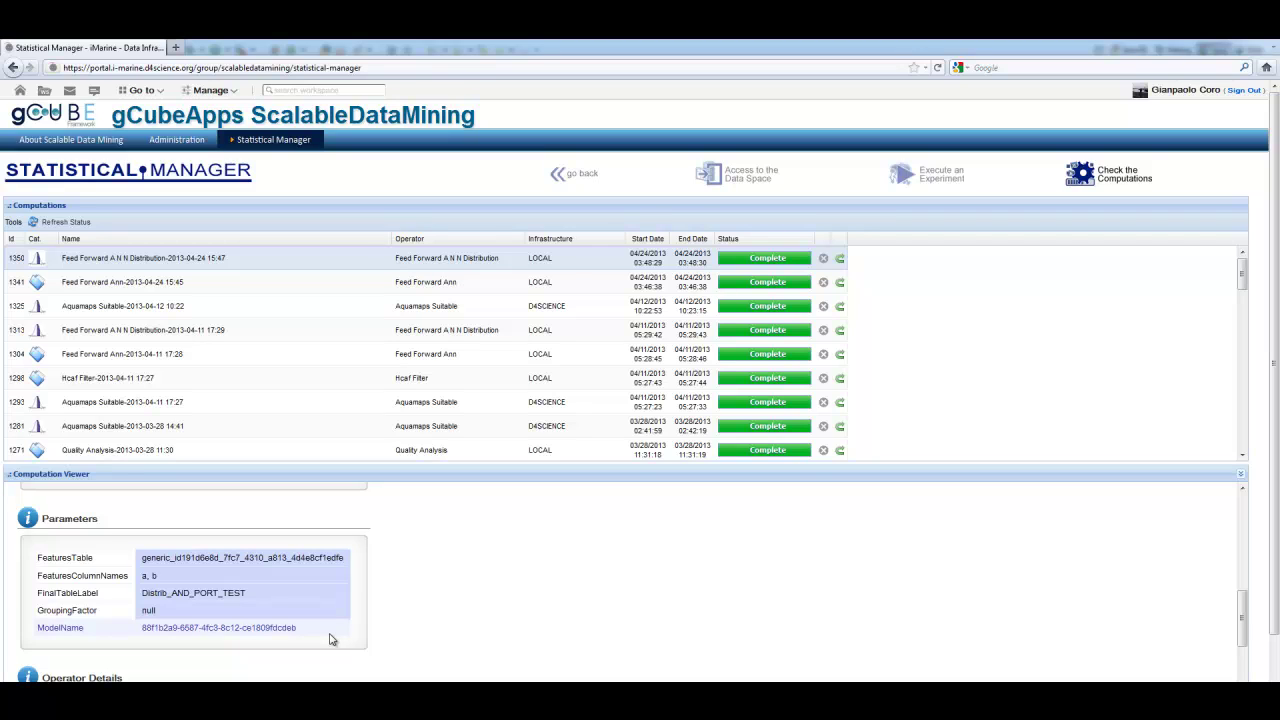
scroll(451, 624, "down", 3)
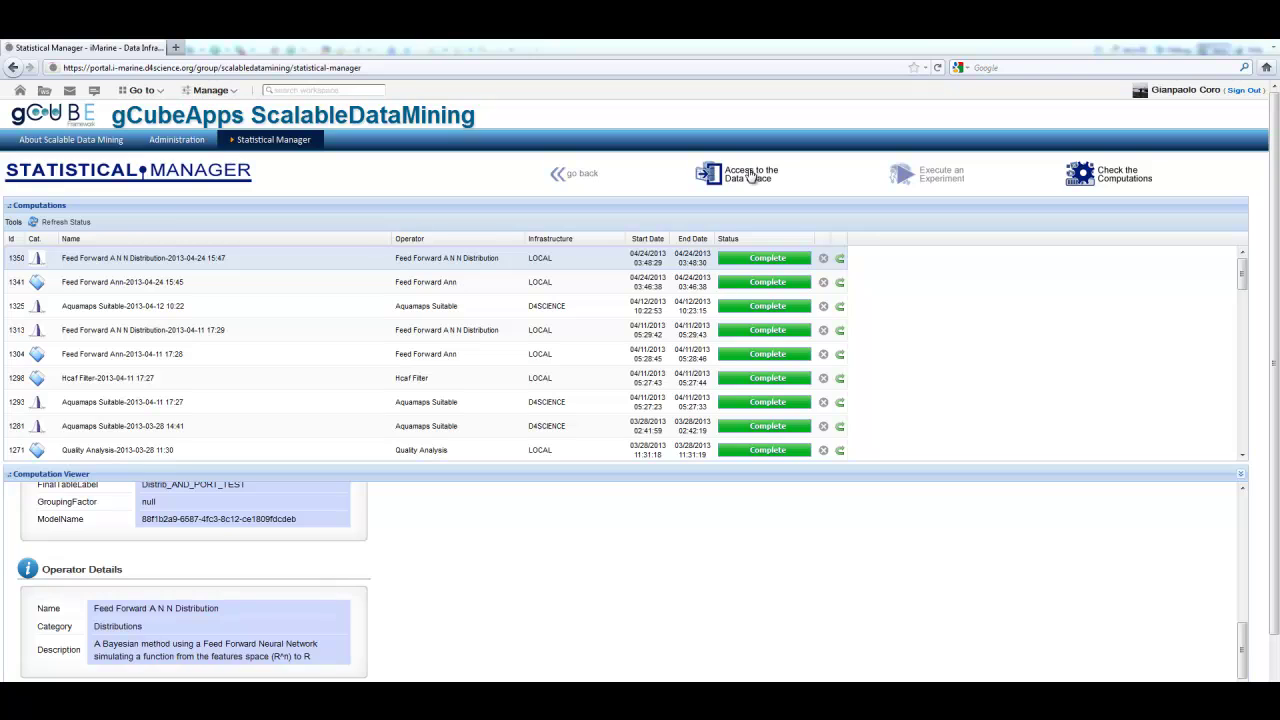
Step: Look up the trained network among the data space's file resources, and view the Distrib_AND_PORT_TEST table in the TESTSET template group
left_click(752, 176)
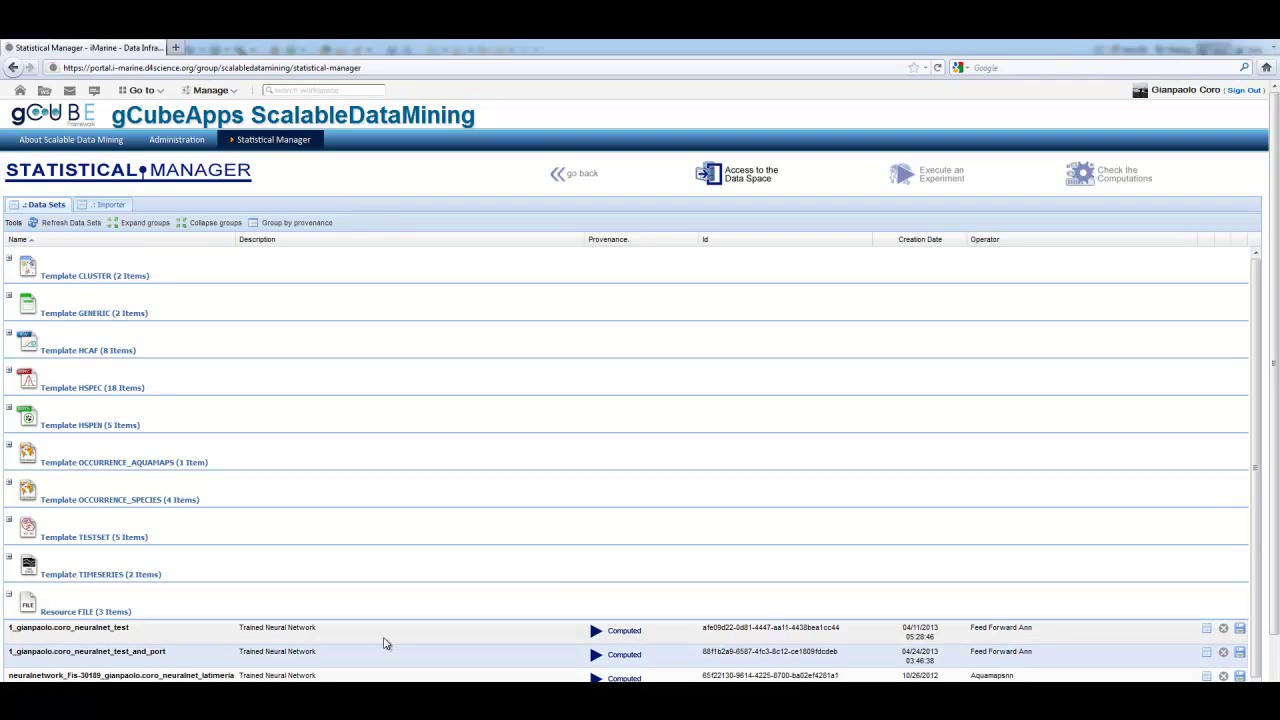
left_click(270, 649)
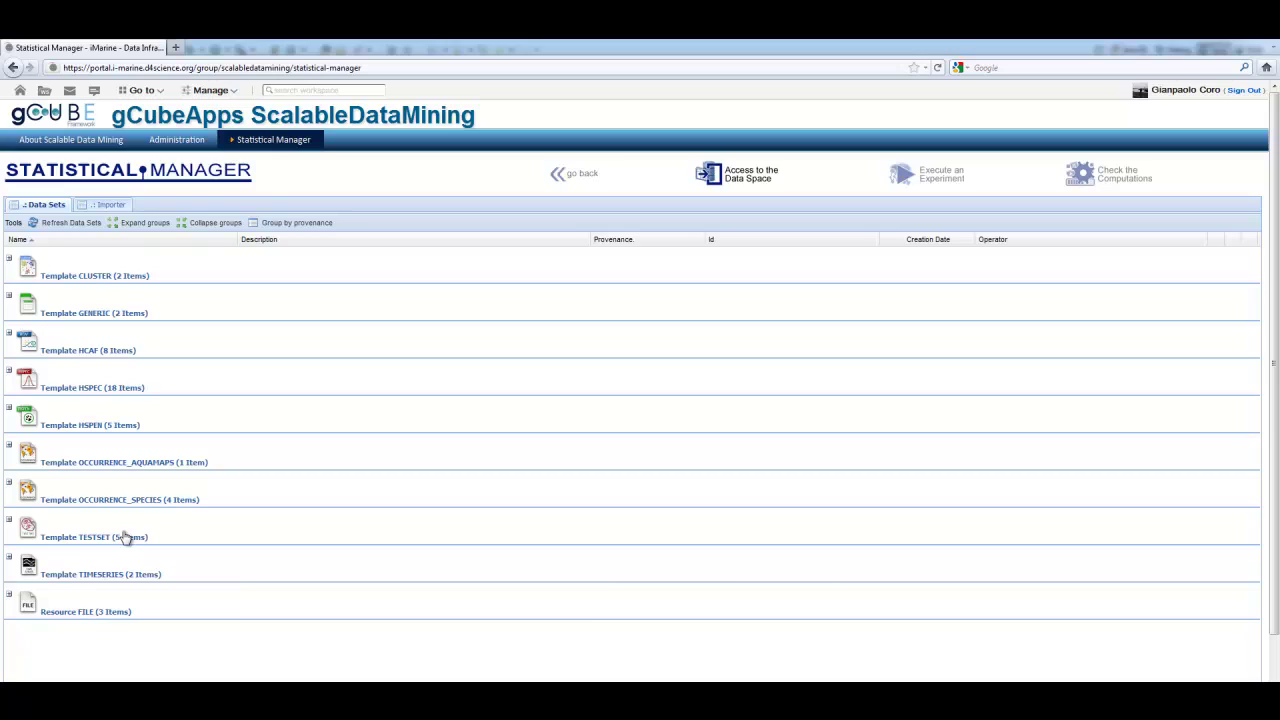
left_click(124, 538)
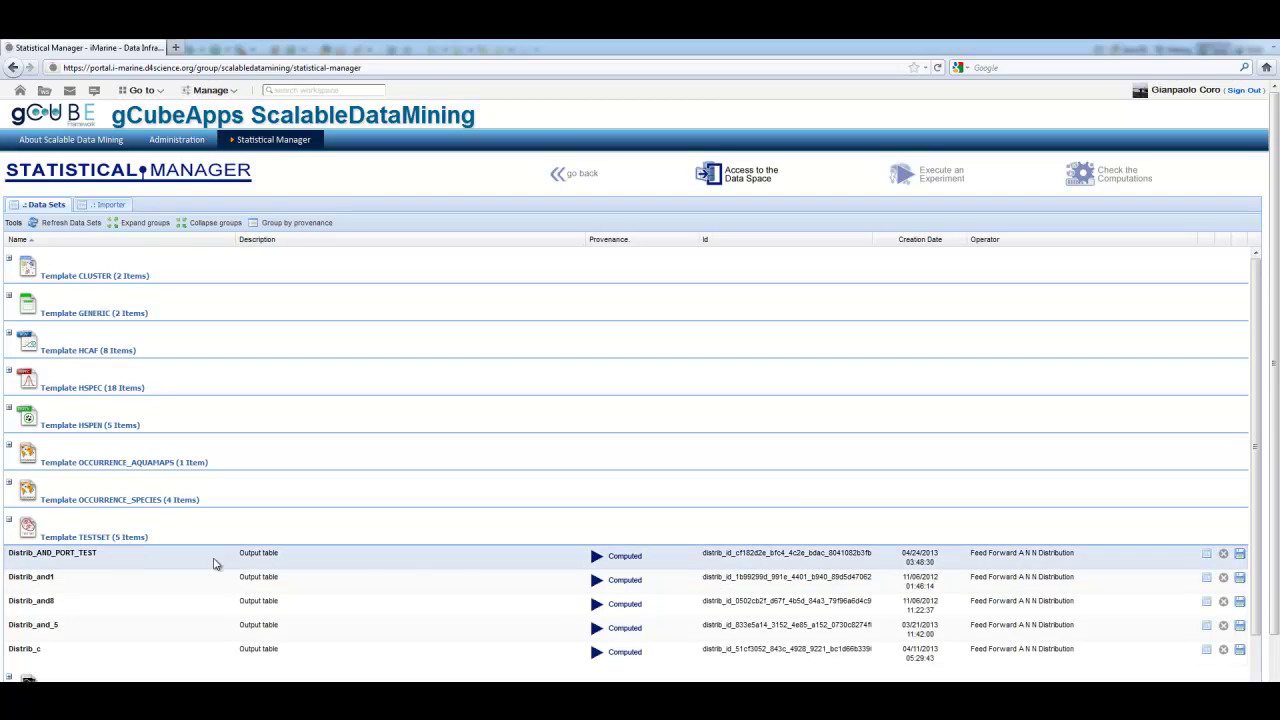
left_click(1206, 553)
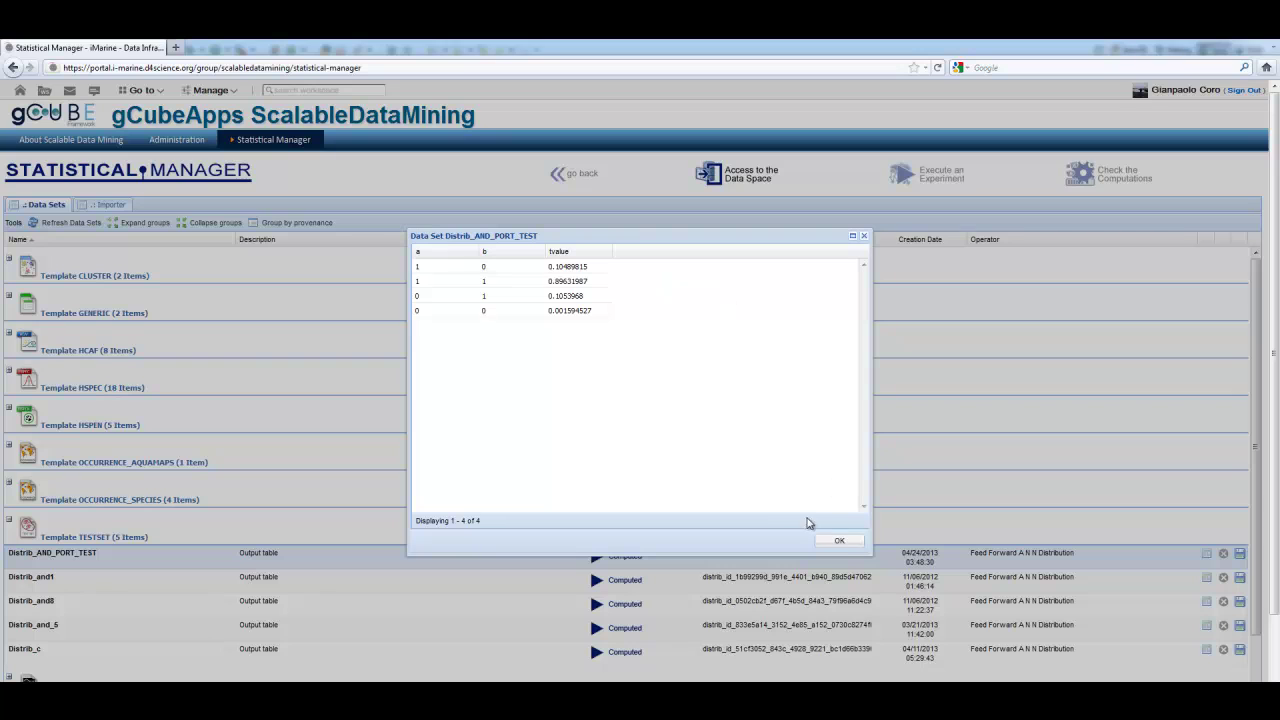
left_click(839, 543)
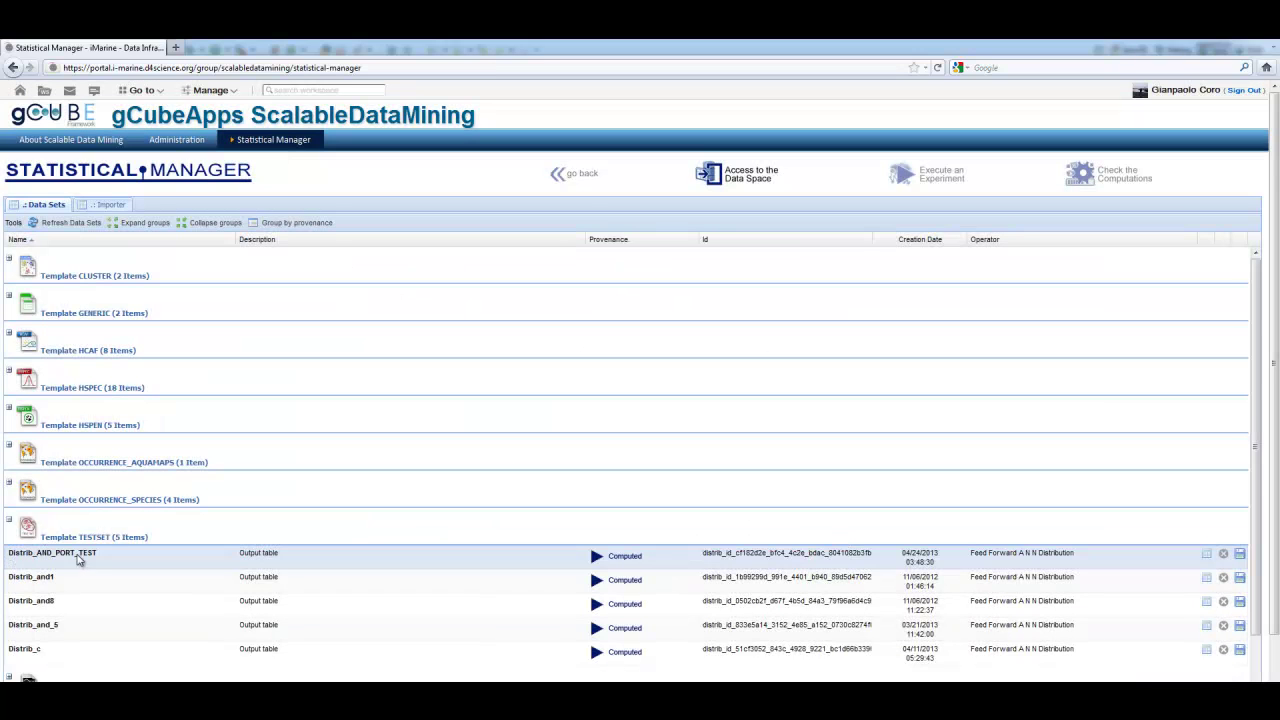